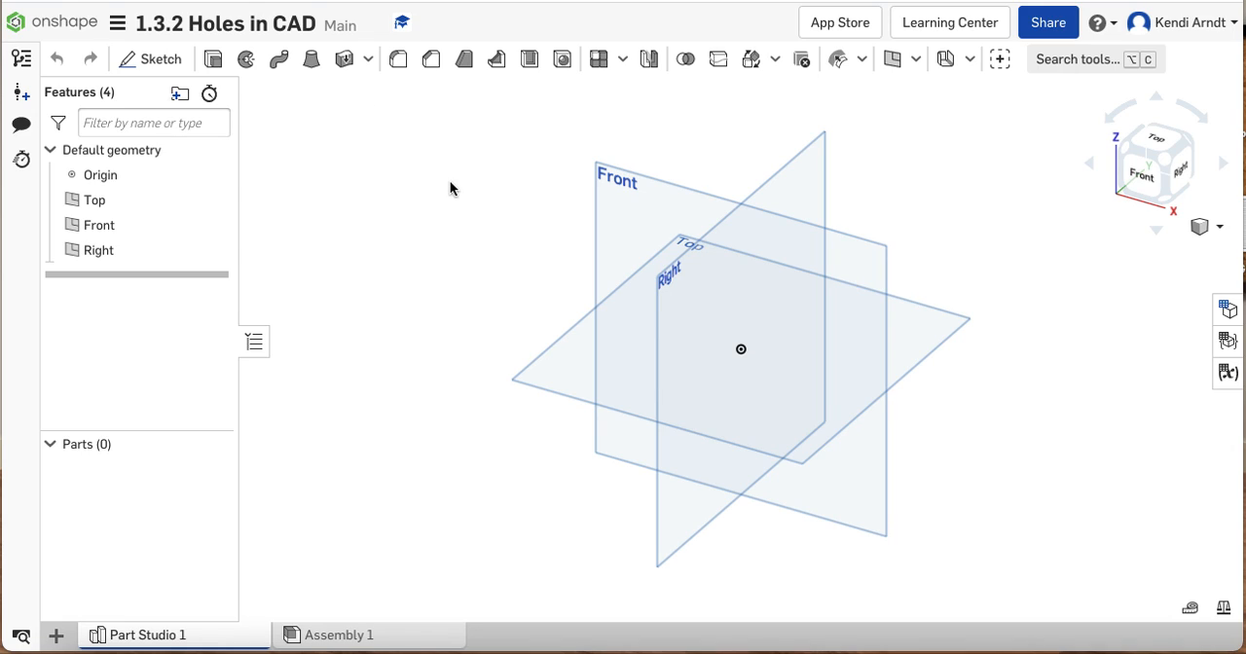
# Sketch a corner rectangle of about 4.6 in² on the Front plane, starting at the origin, and finish the sketch
pyautogui.click(614, 192)
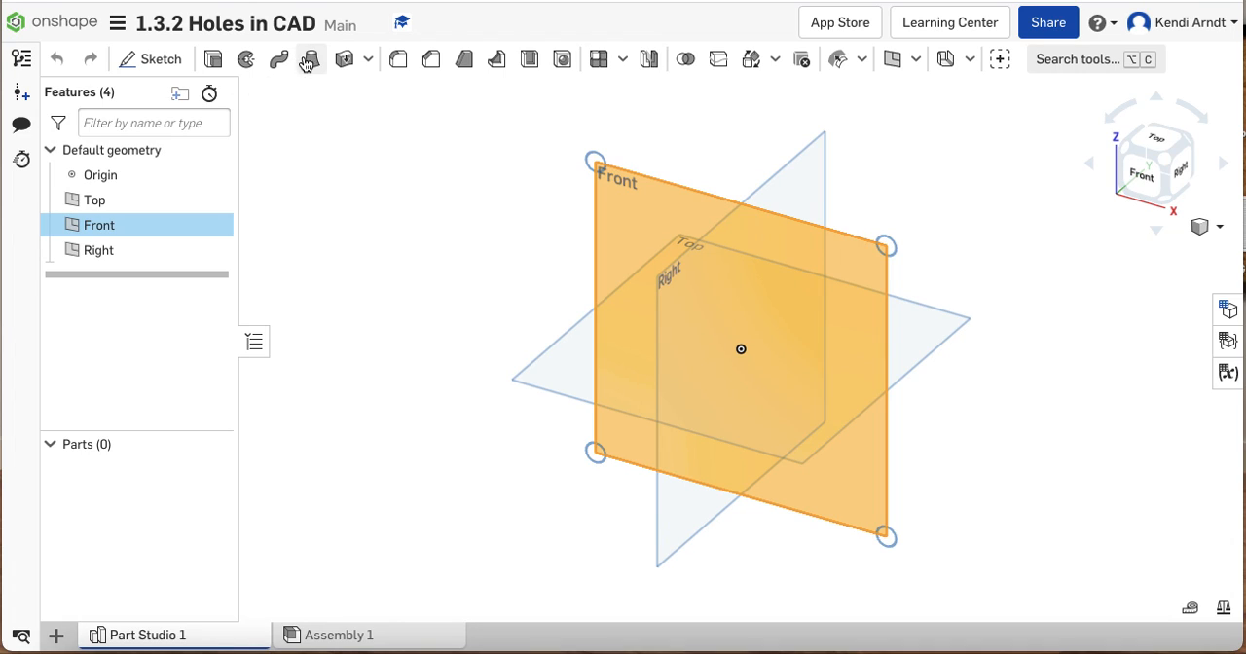
pyautogui.click(136, 60)
pyautogui.click(1138, 172)
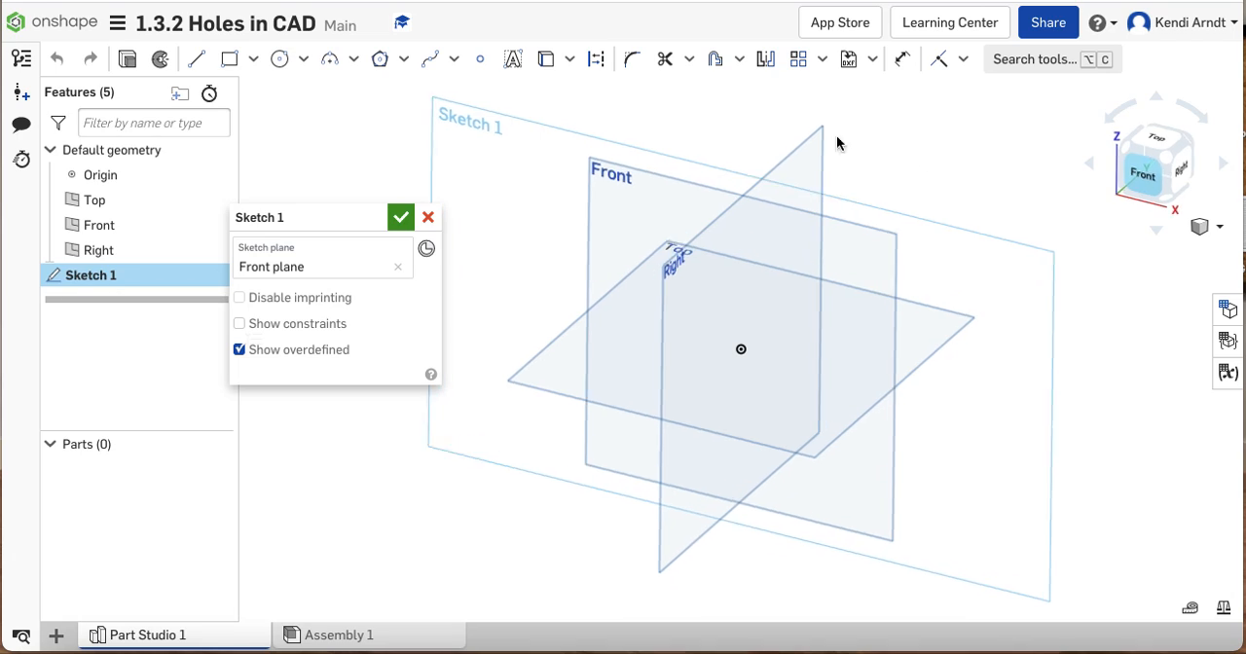
pyautogui.click(231, 61)
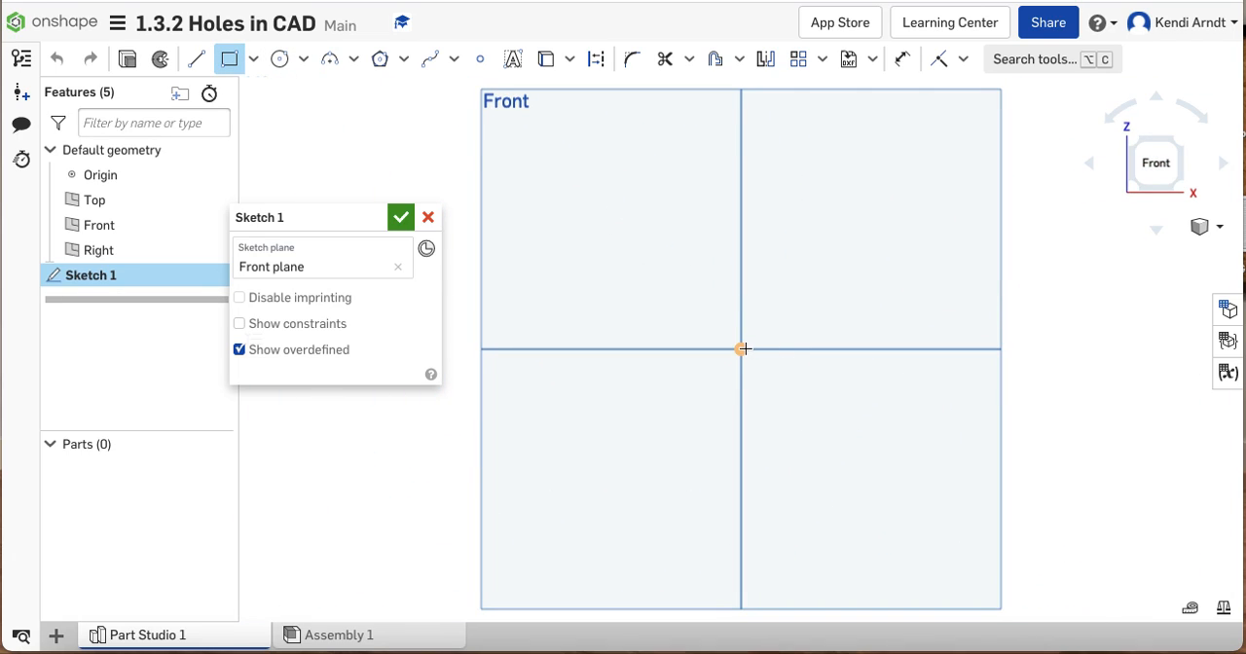
pyautogui.click(742, 348)
pyautogui.click(922, 159)
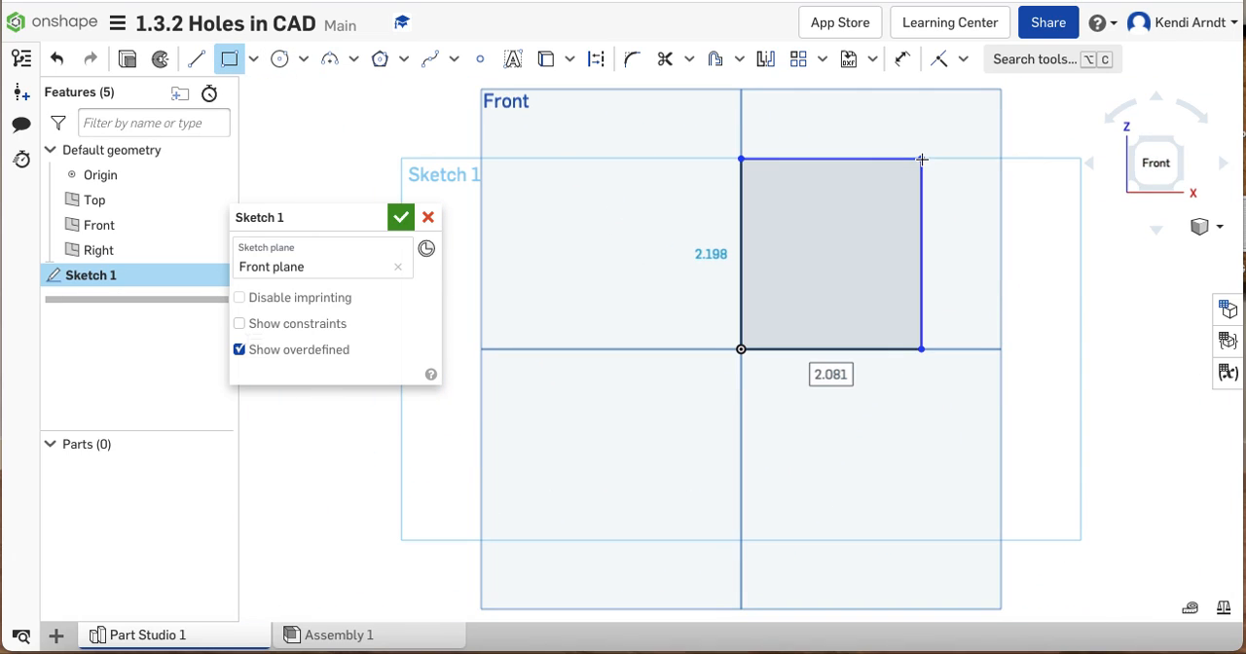
pyautogui.click(401, 217)
# Extrude the rectangle as a new solid with a blind depth of 1 in
pyautogui.moveTo(1093, 437); pyautogui.dragTo(973, 392, button='right')
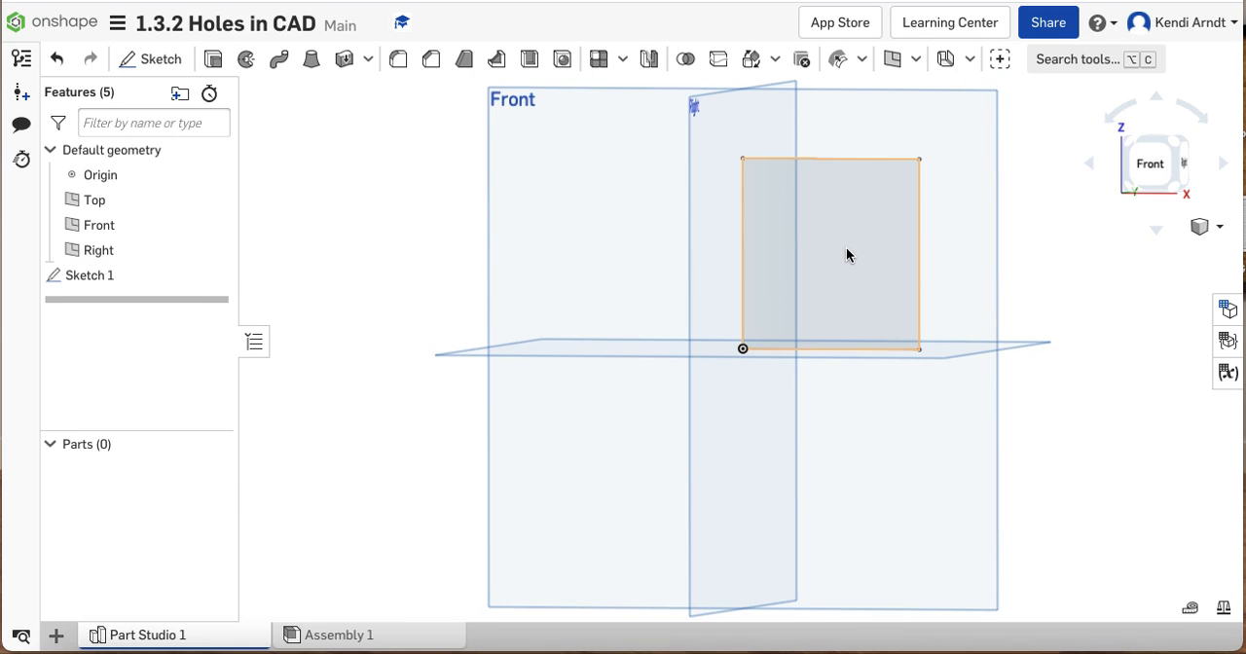
pyautogui.hotkey('shift', 'e')
pyautogui.click(389, 376)
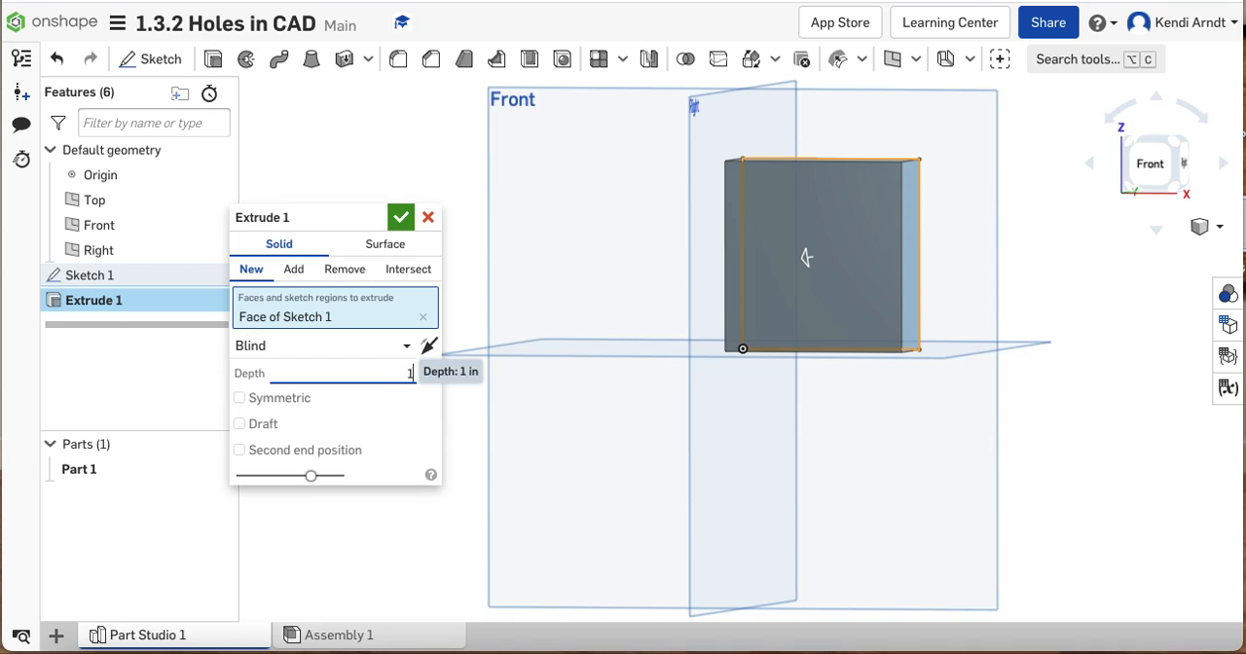
pyautogui.press('Return')
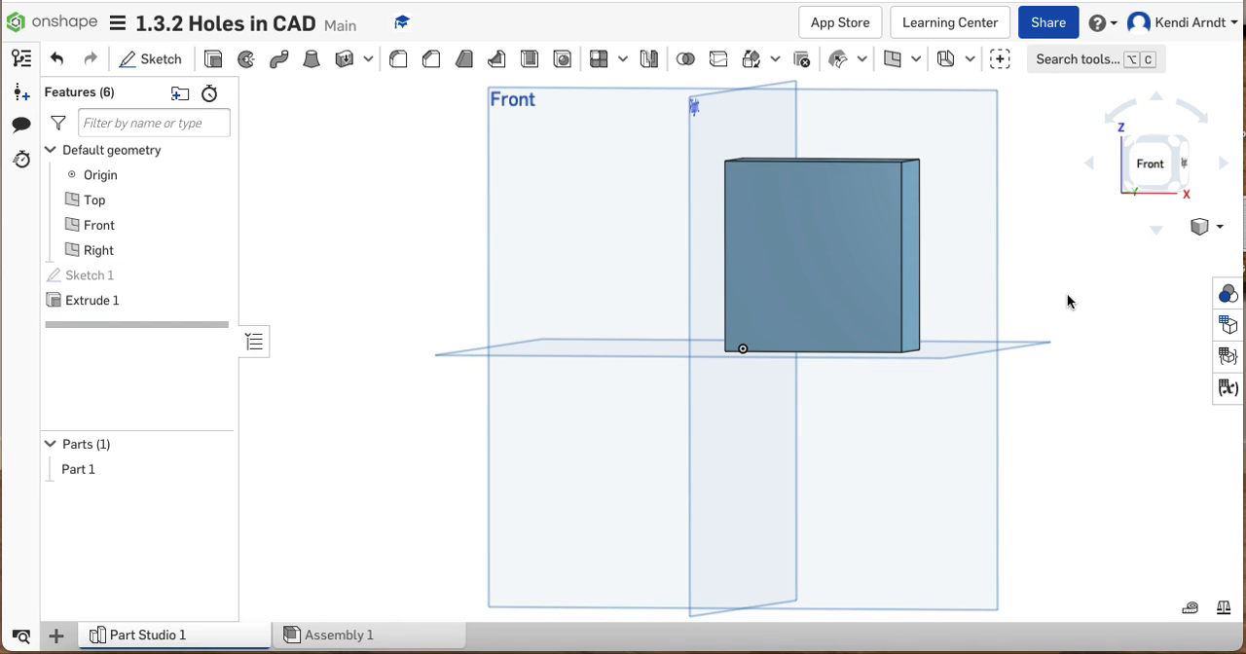
pyautogui.scroll(3, 1071, 297)
pyautogui.moveTo(1066, 232); pyautogui.dragTo(1082, 303, button='middle')
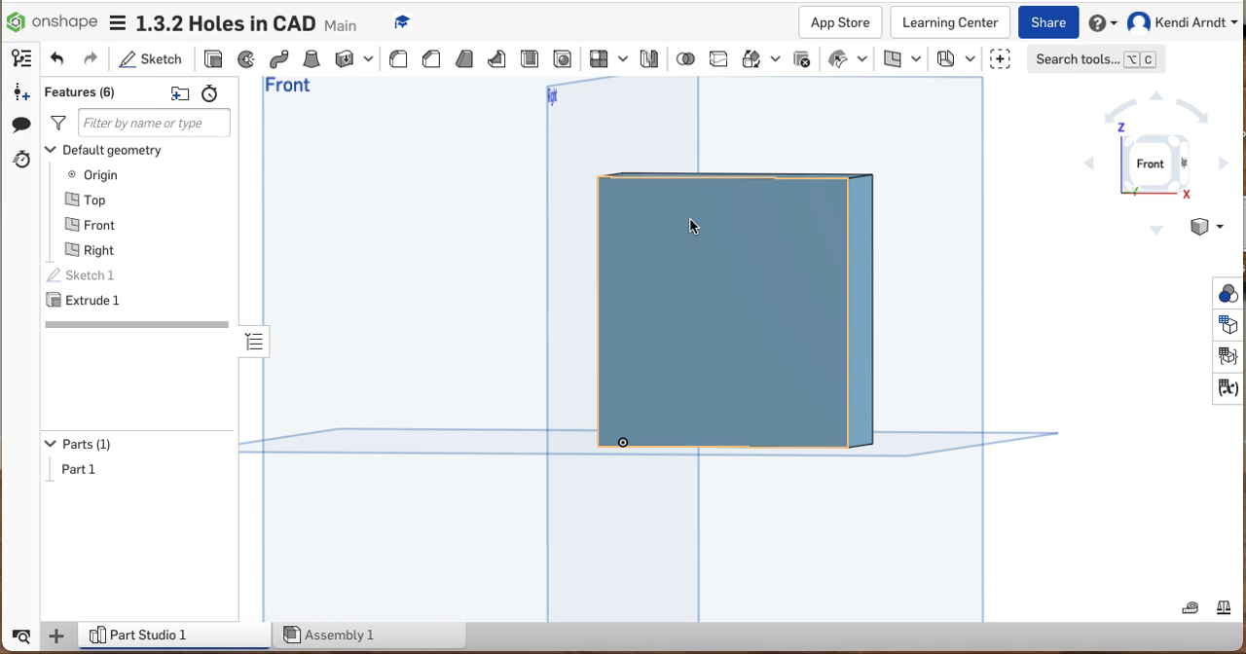
pyautogui.click(731, 276)
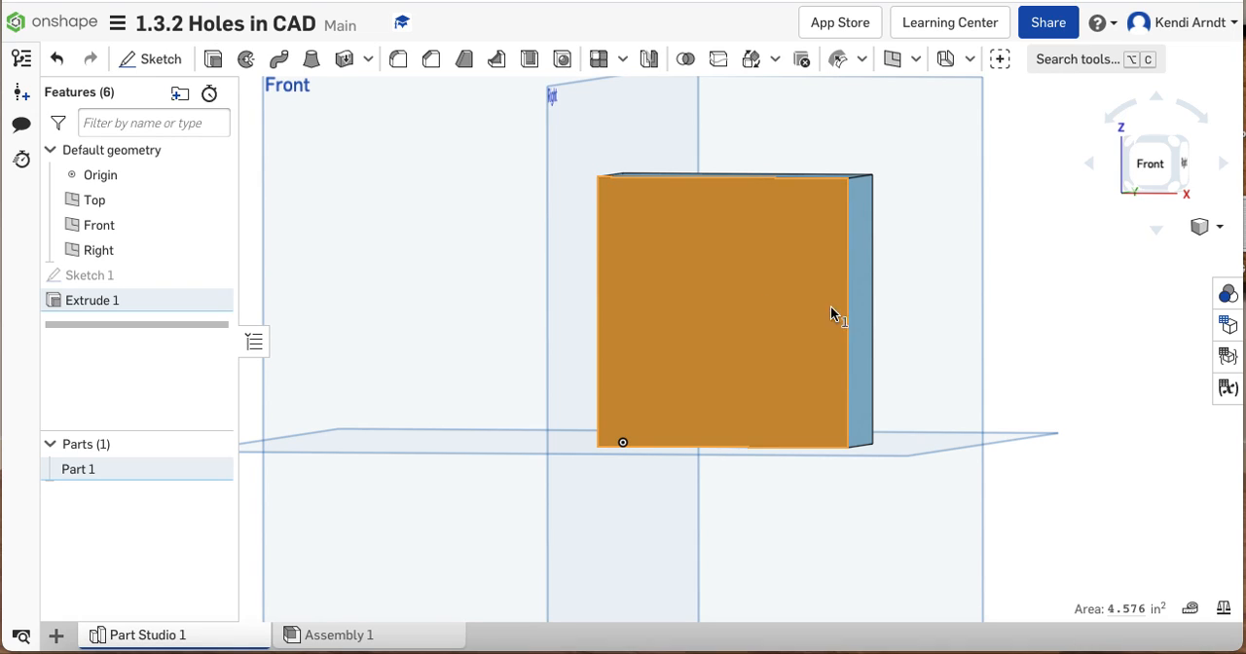
pyautogui.click(1059, 265)
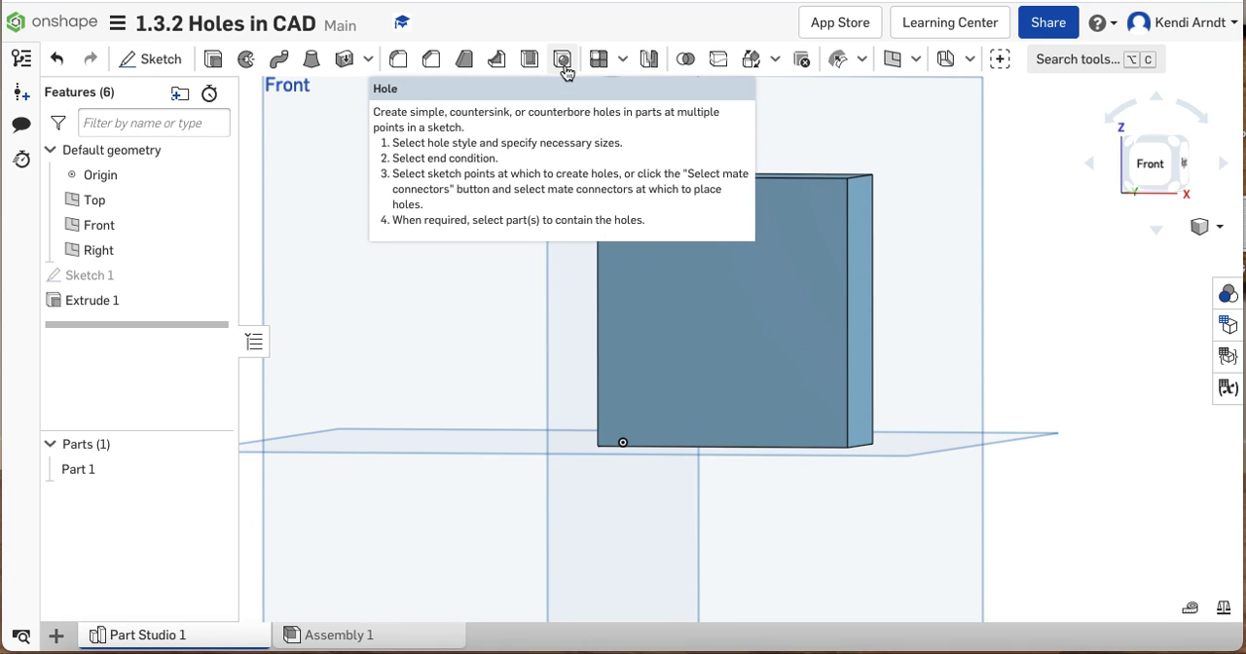
# Examine where the Hole tool sits among the feature tools at different browser zoom levels
pyautogui.click(625, 63)
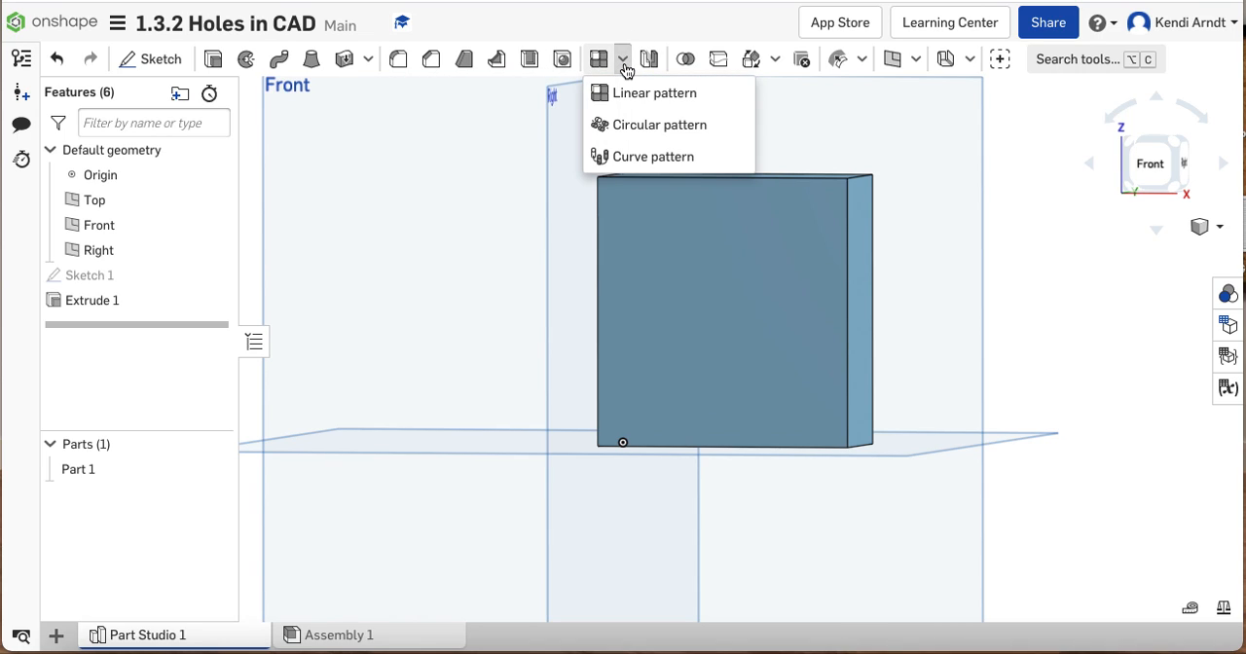
pyautogui.click(499, 130)
pyautogui.click(1000, 155)
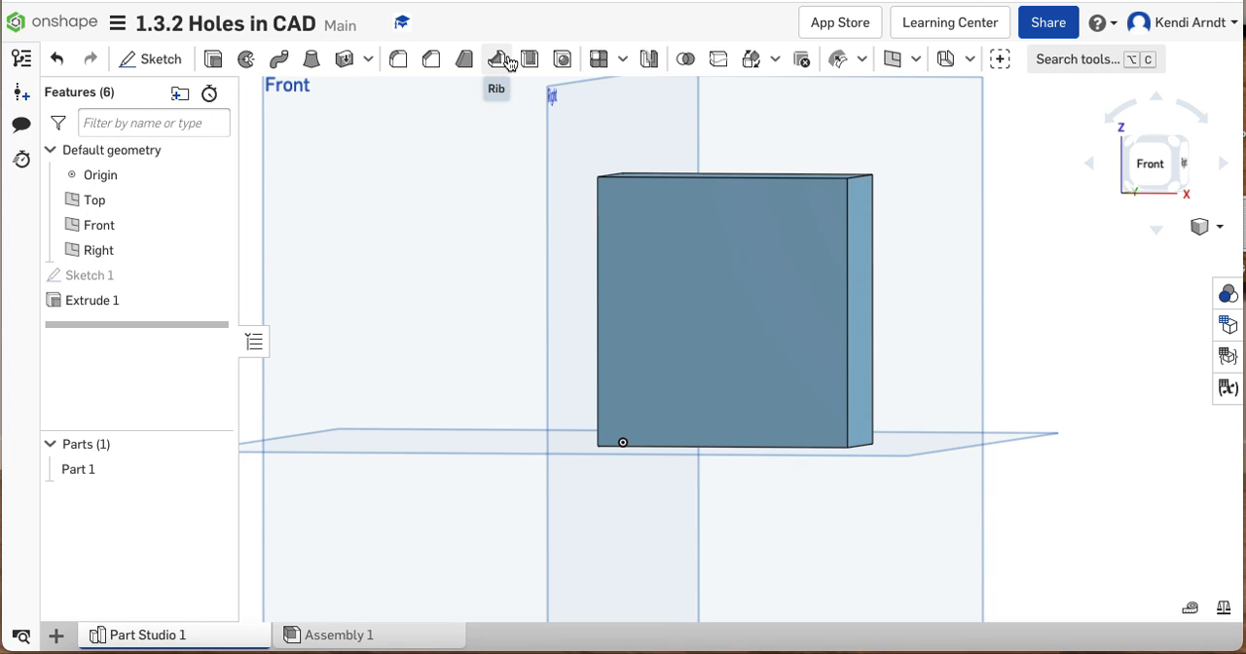
pyautogui.press('super+minus')
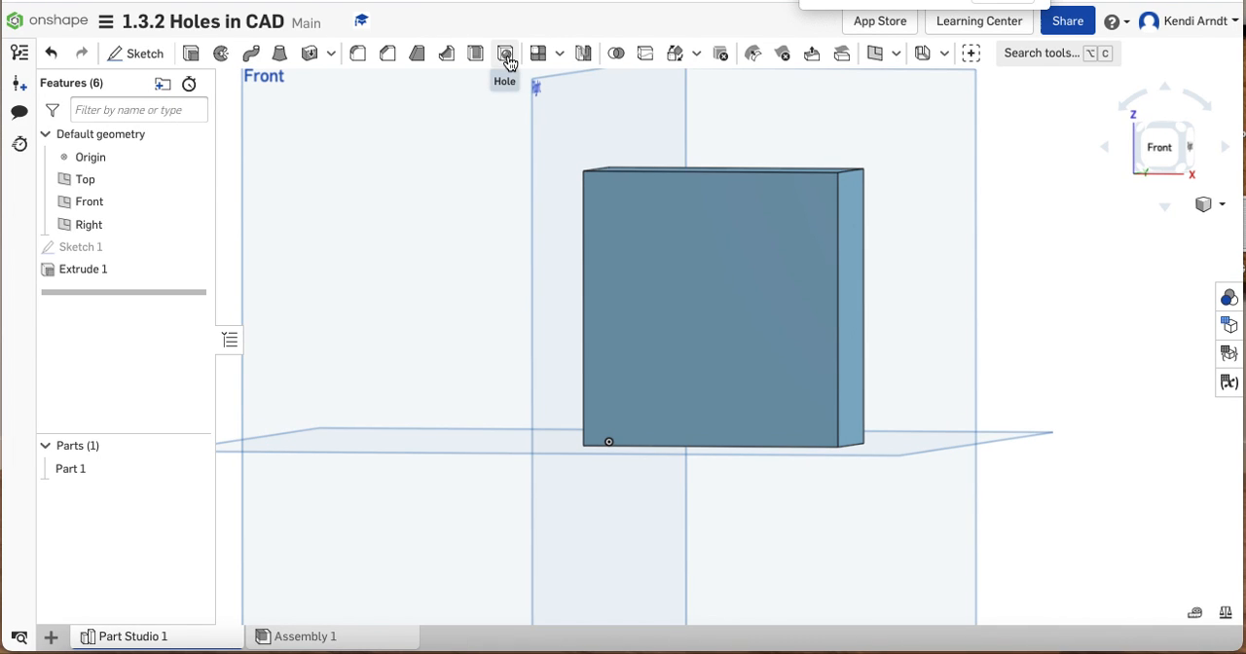
pyautogui.press('super+equal')
pyautogui.press('super+equal')
pyautogui.press('super+equal')
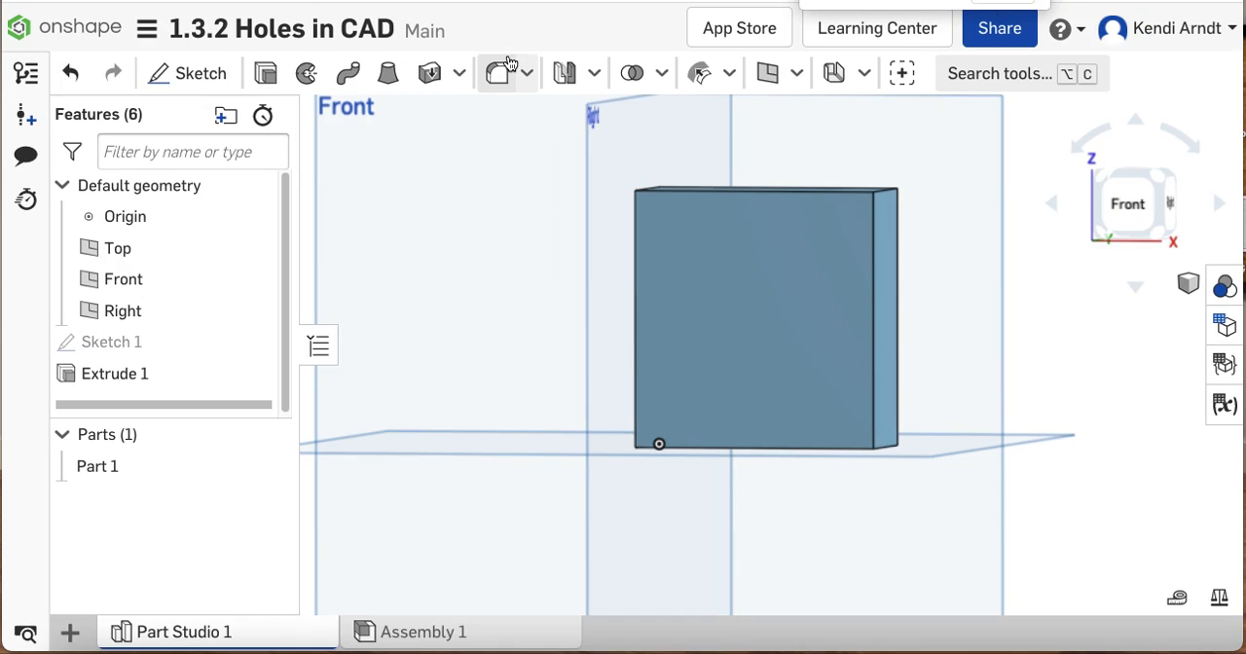
pyautogui.click(594, 73)
pyautogui.click(527, 76)
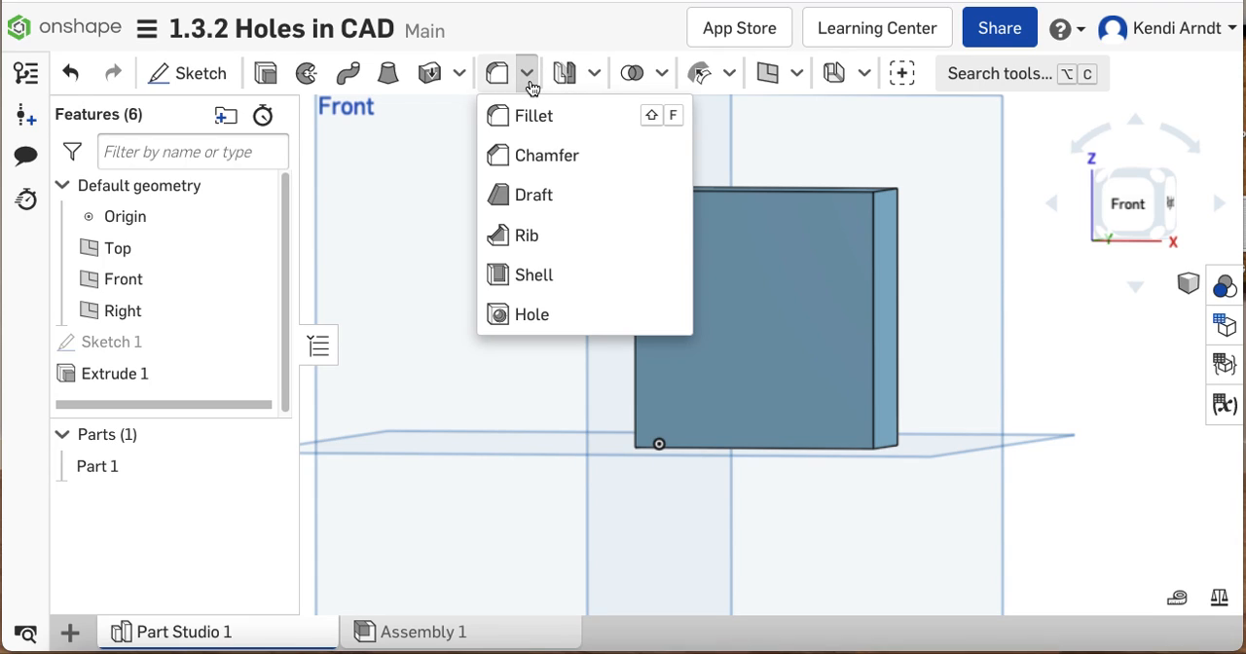
pyautogui.click(448, 203)
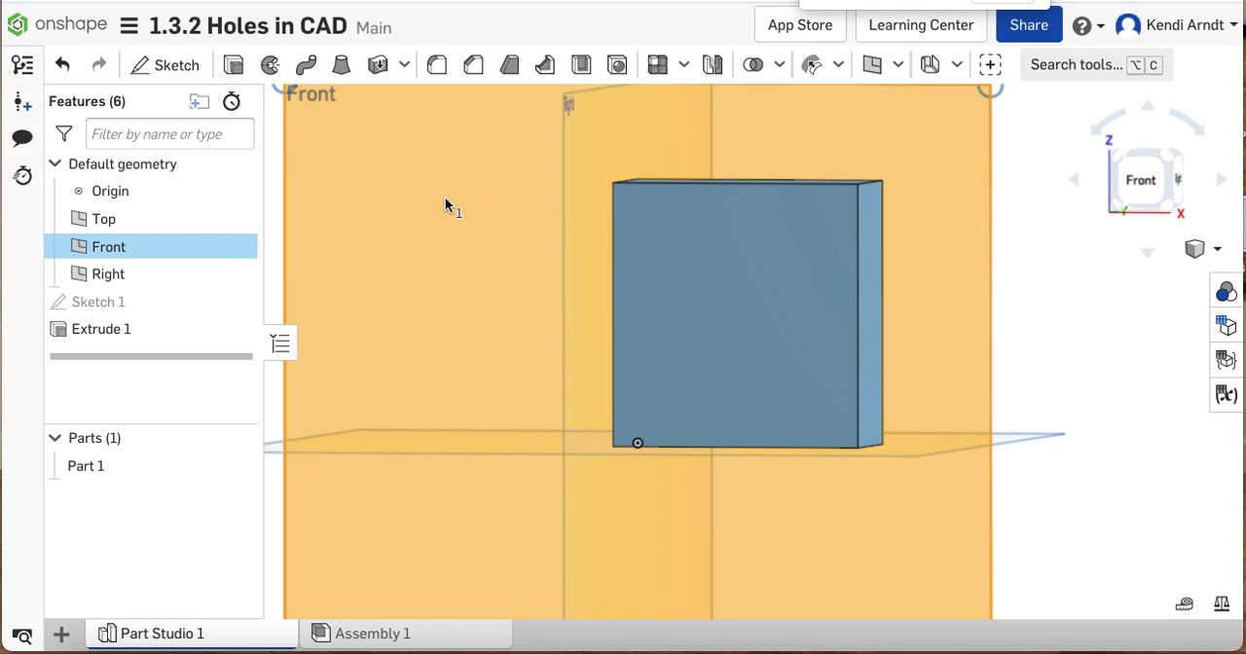
pyautogui.click(1093, 303)
# Create a sketch on the block's front face with four scattered points on it, and finish the sketch
pyautogui.scroll(-3, 1090, 304)
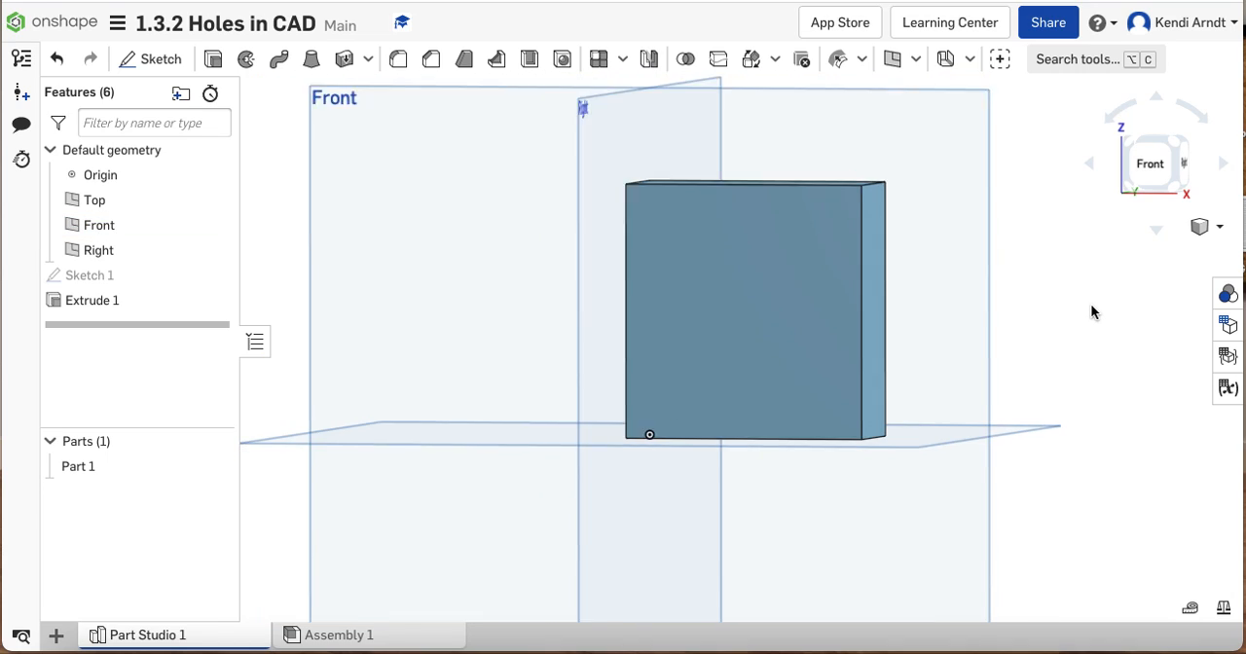
pyautogui.moveTo(1088, 301); pyautogui.dragTo(1004, 306, button='middle')
pyautogui.scroll(-1, 1003, 306)
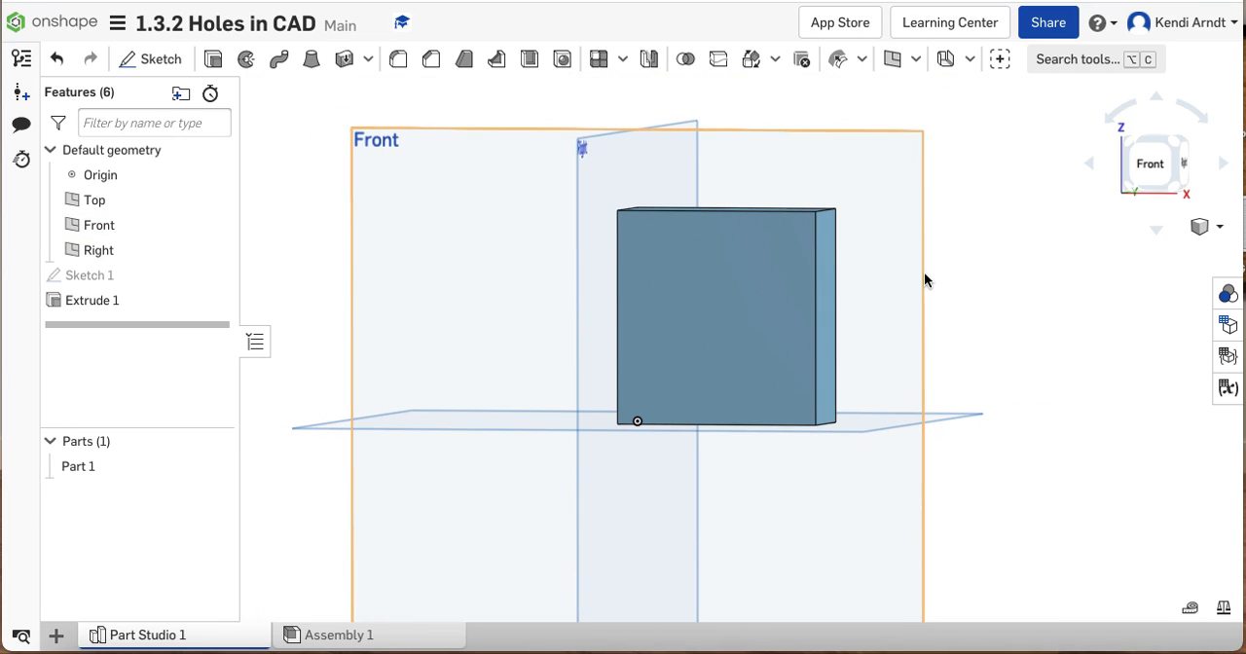
pyautogui.click(717, 267)
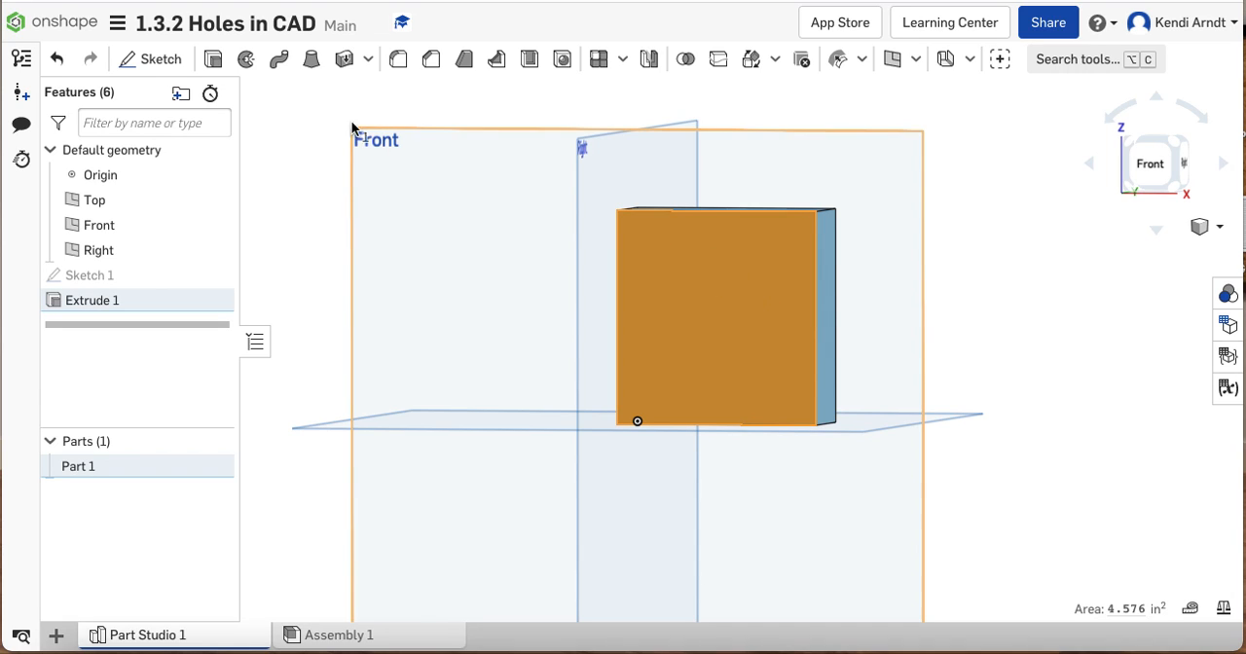
pyautogui.click(177, 56)
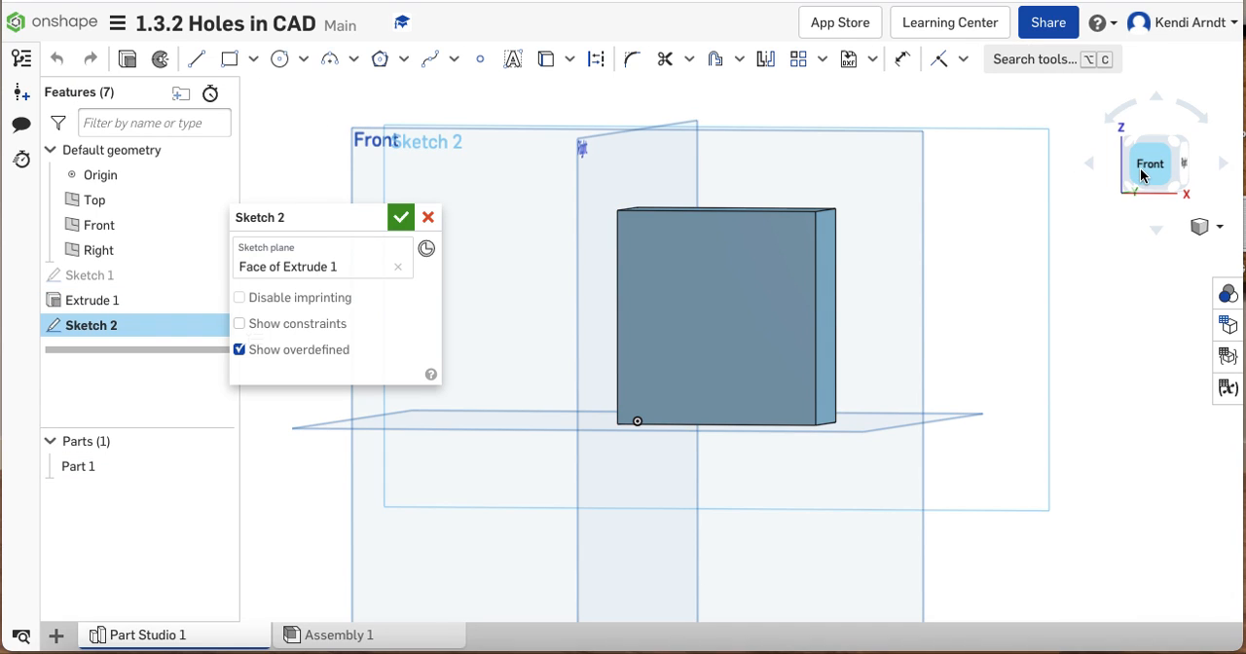
pyautogui.press('n')
pyautogui.scroll(3, 929, 260)
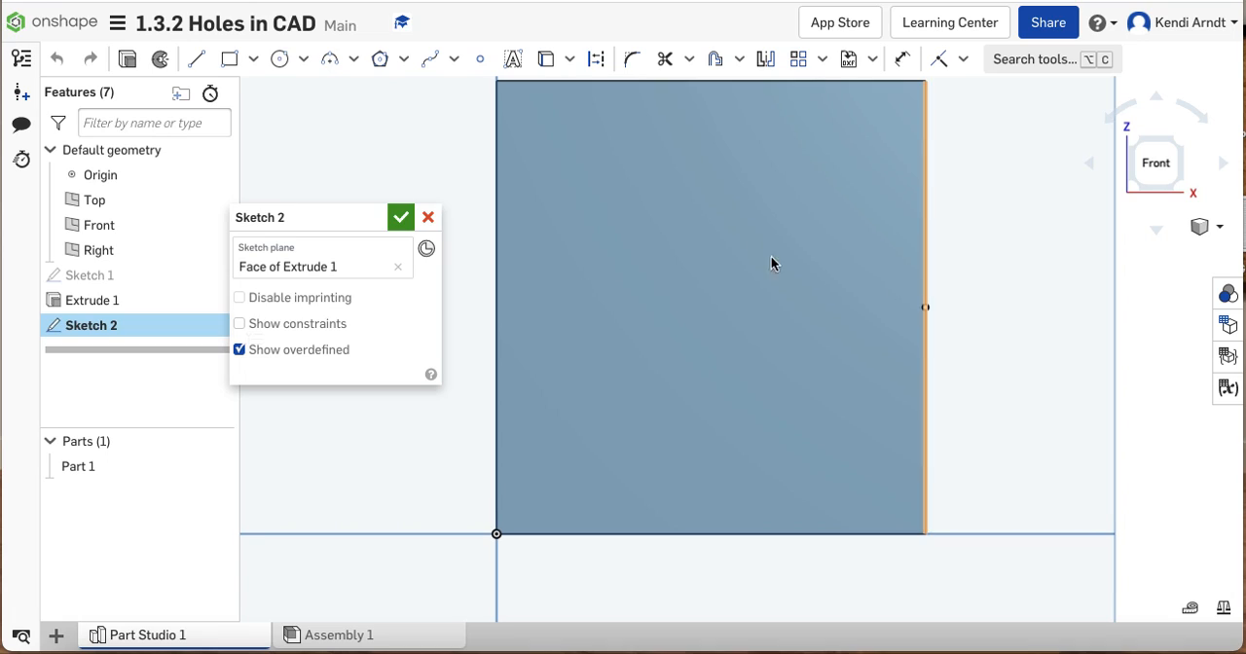
pyautogui.scroll(-1, 592, 204)
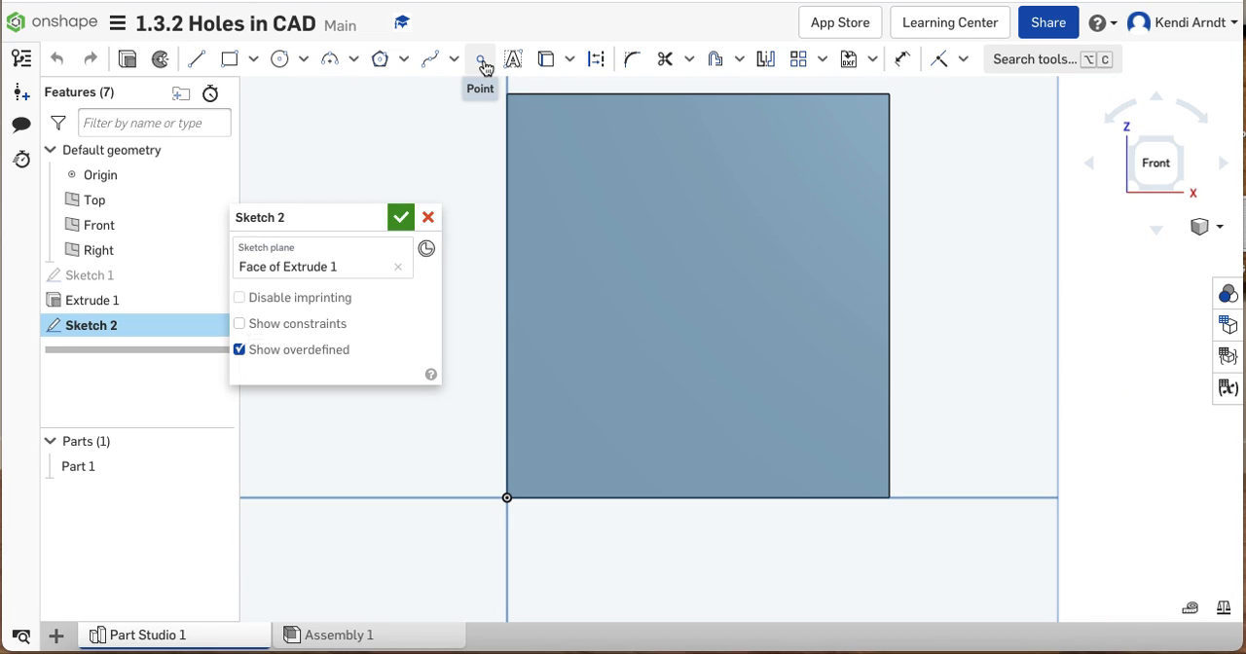
pyautogui.click(481, 61)
pyautogui.click(578, 158)
pyautogui.click(676, 315)
pyautogui.click(735, 212)
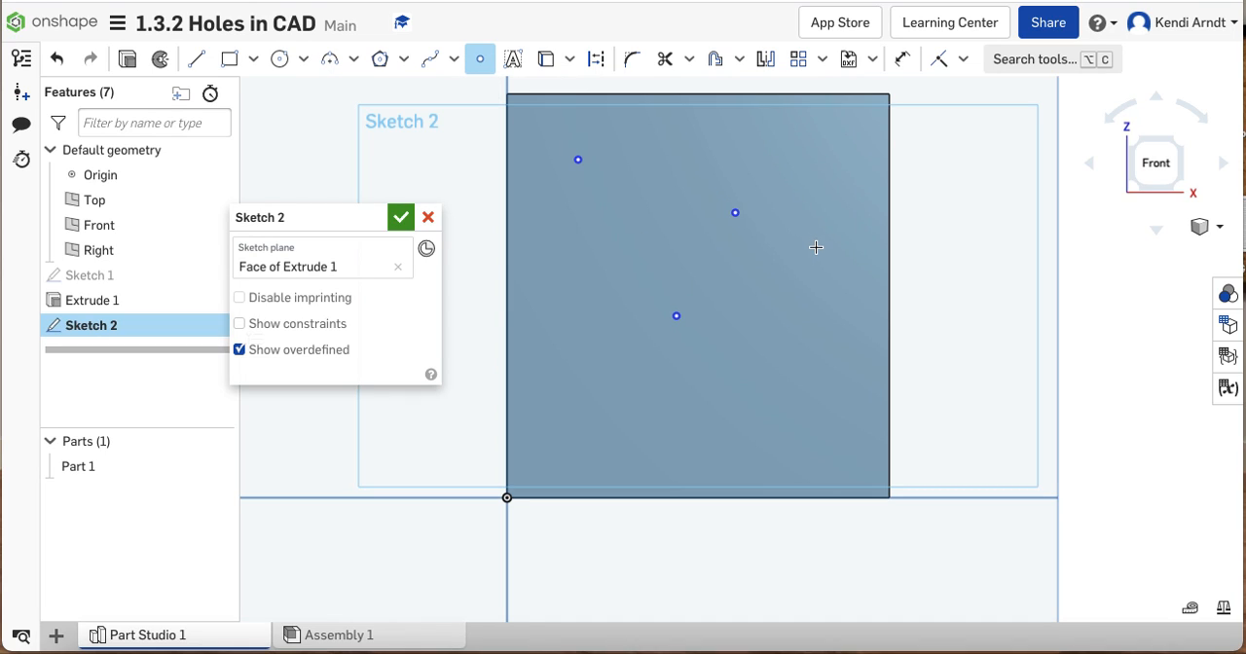
pyautogui.click(401, 217)
# Start a Simple, Through hole with a 0.4 in diameter at the sketch point nearest the front face's upper-left corner
pyautogui.scroll(1, 960, 246)
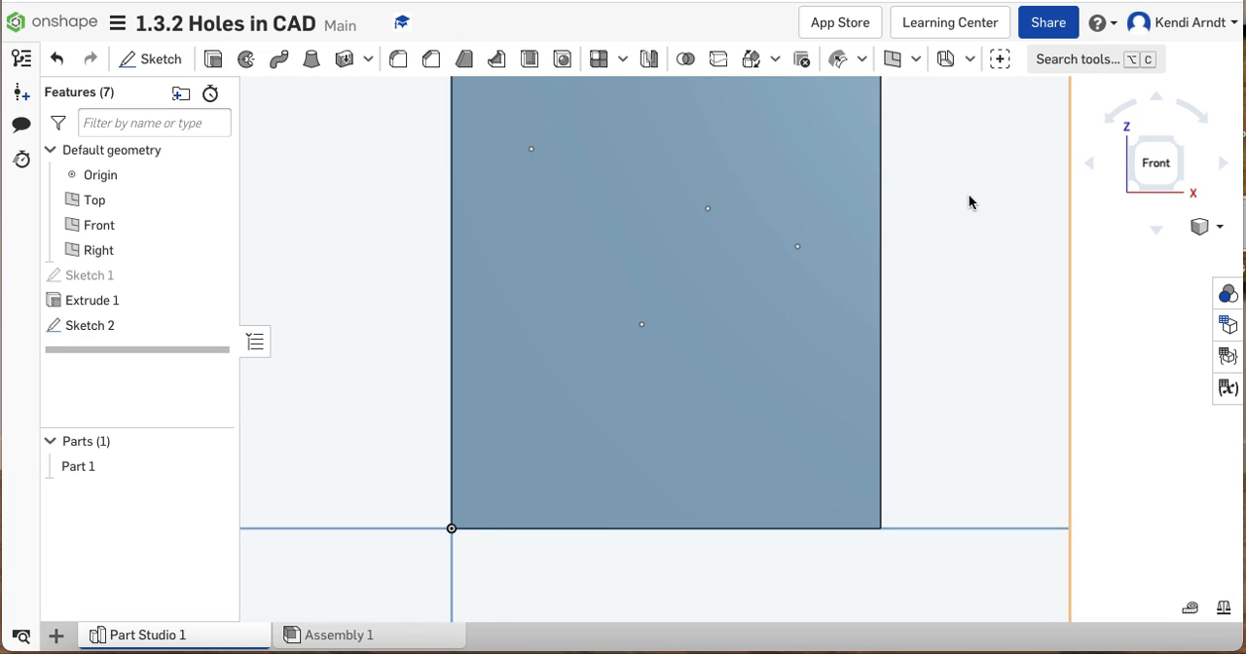
pyautogui.scroll(-1, 970, 201)
pyautogui.moveTo(995, 244)
pyautogui.mouseDown(button='right')
pyautogui.moveTo(970, 251)
pyautogui.moveTo(983, 251)
pyautogui.mouseUp(button='right')
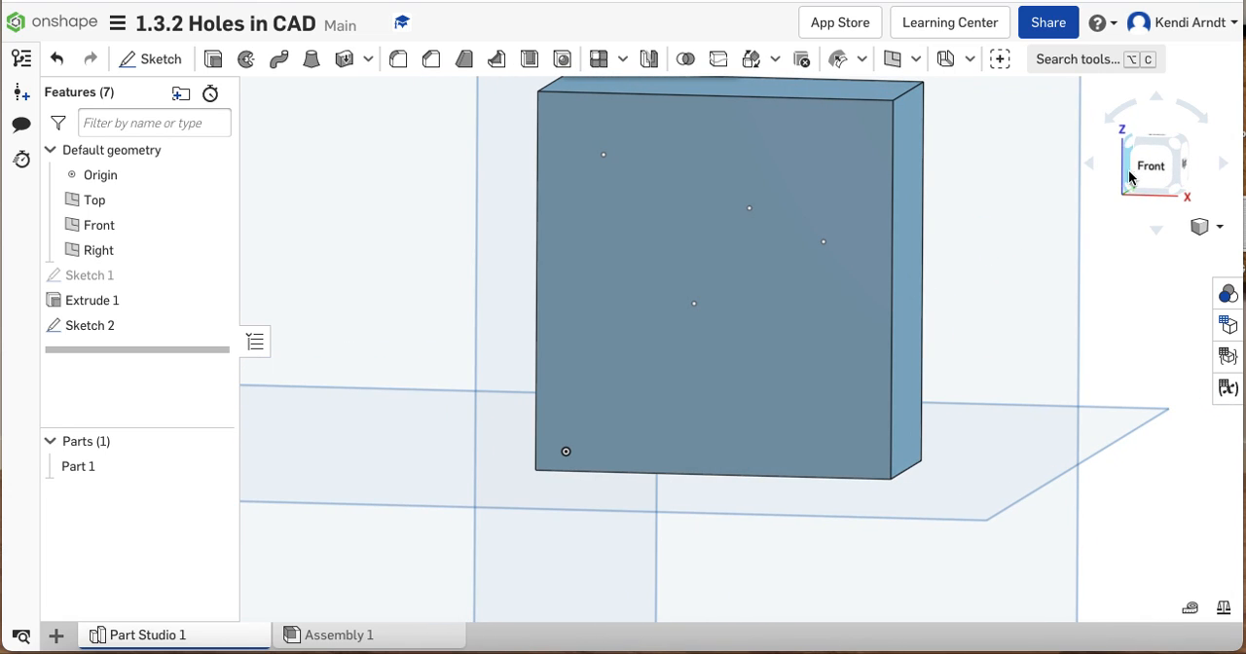
pyautogui.click(1134, 170)
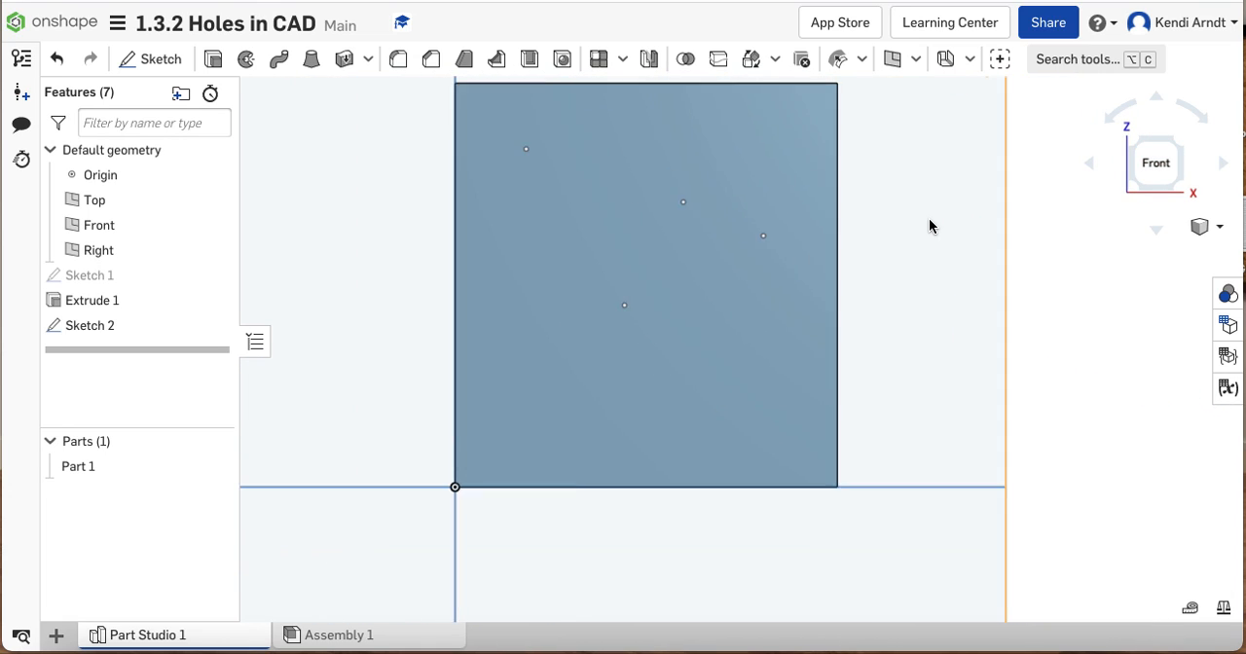
pyautogui.click(563, 60)
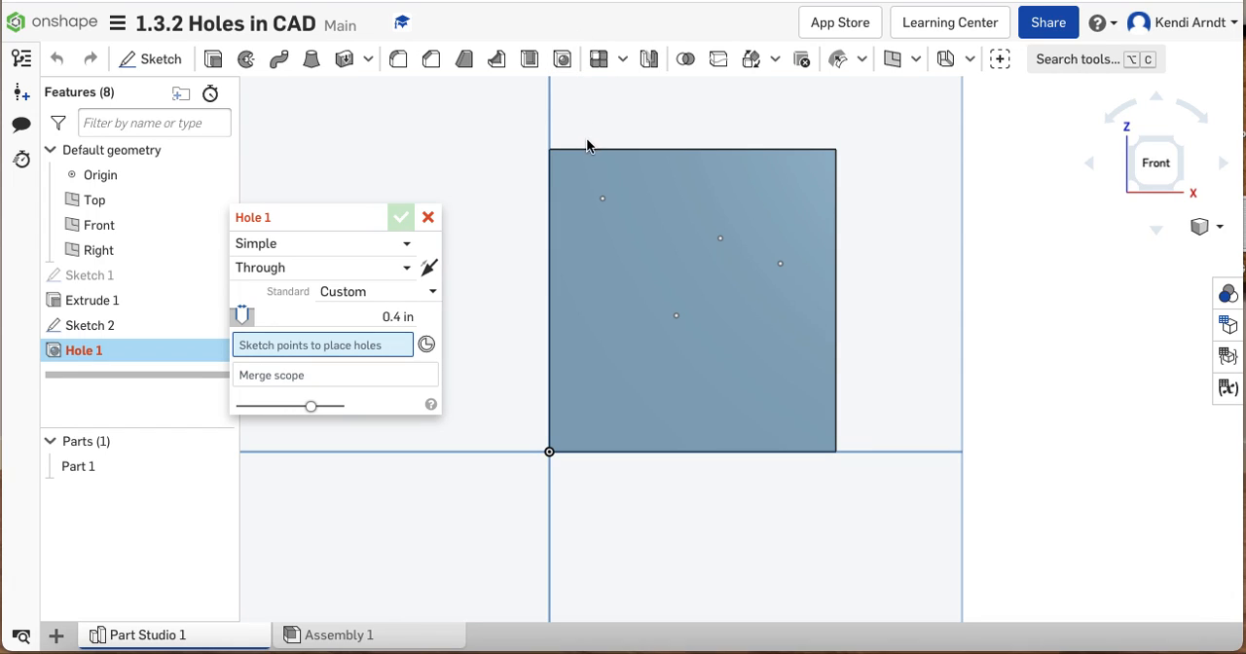
pyautogui.click(602, 200)
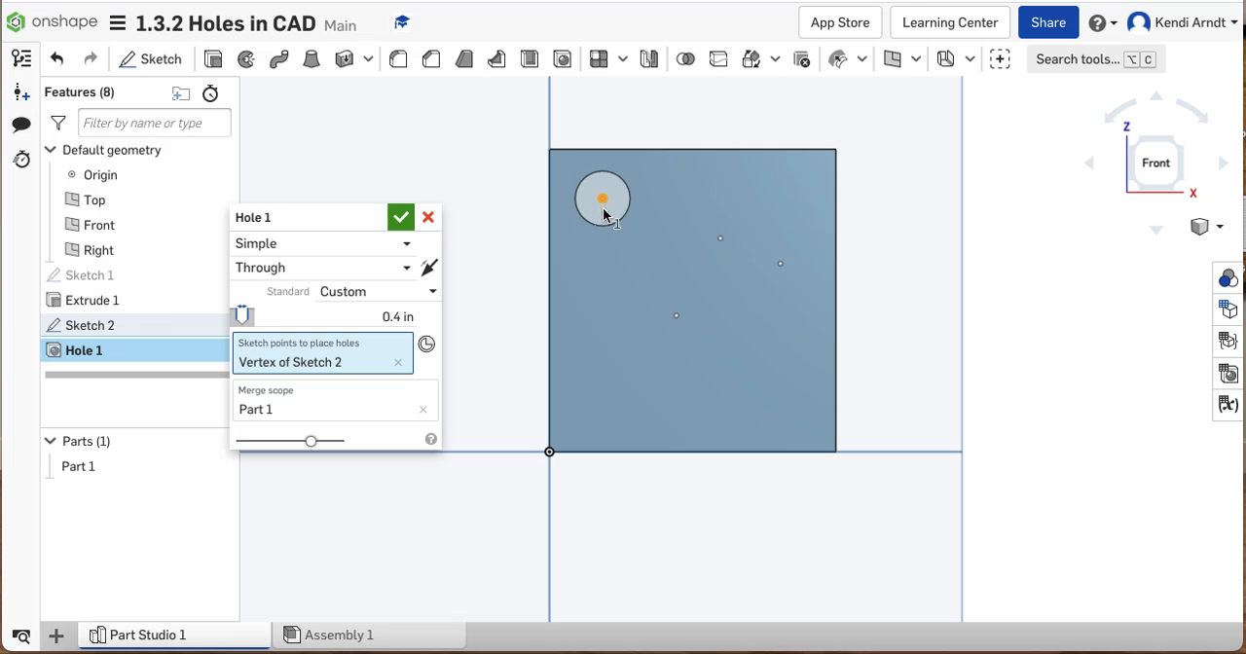
# Try the Counterbore and Countersink styles on the hole, and return its style to Simple
pyautogui.click(408, 250)
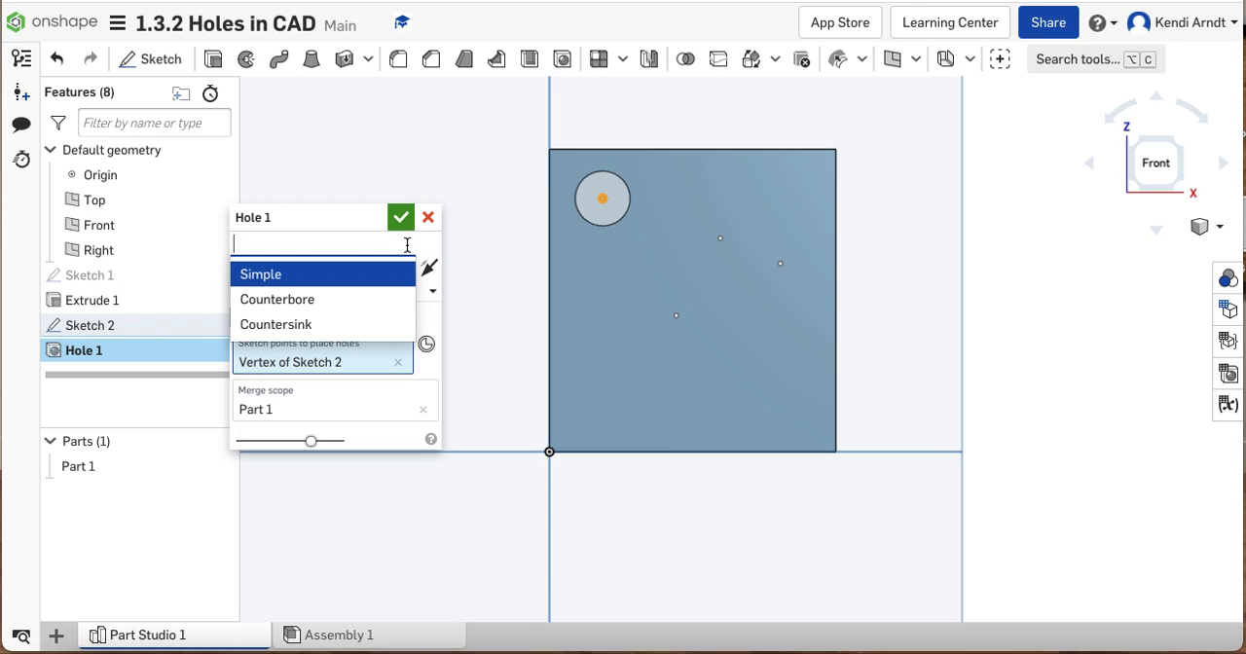
pyautogui.click(367, 300)
pyautogui.moveTo(621, 239); pyautogui.dragTo(670, 220, button='right')
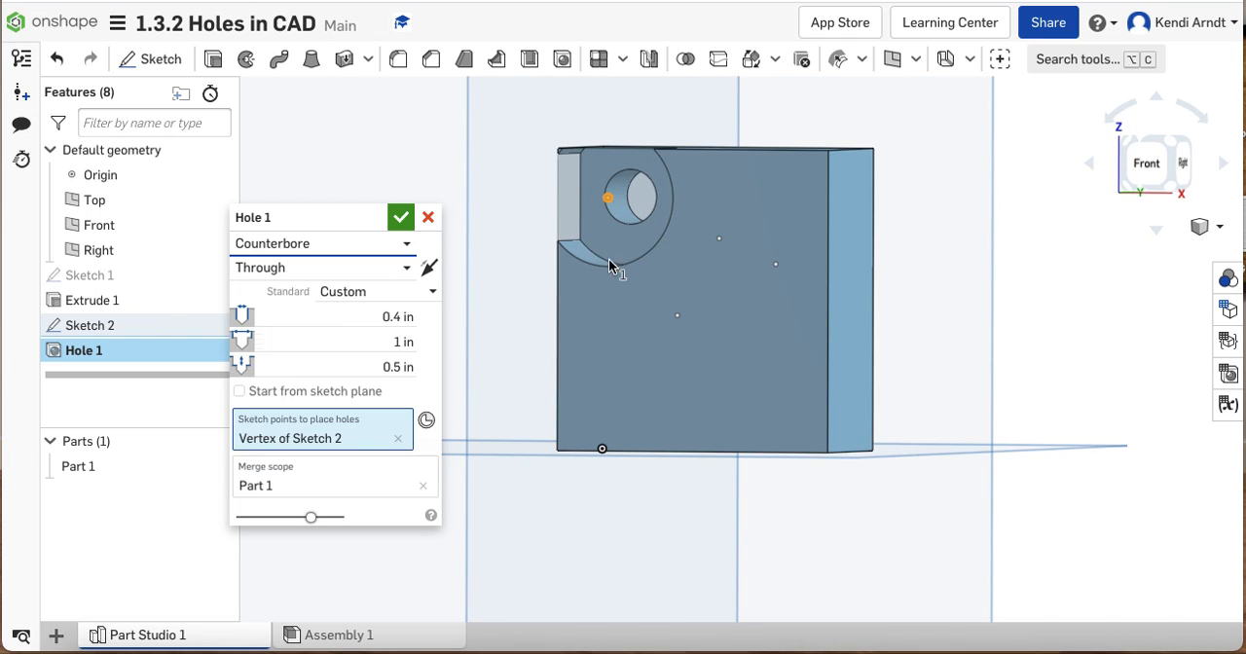
pyautogui.click(406, 244)
pyautogui.click(319, 329)
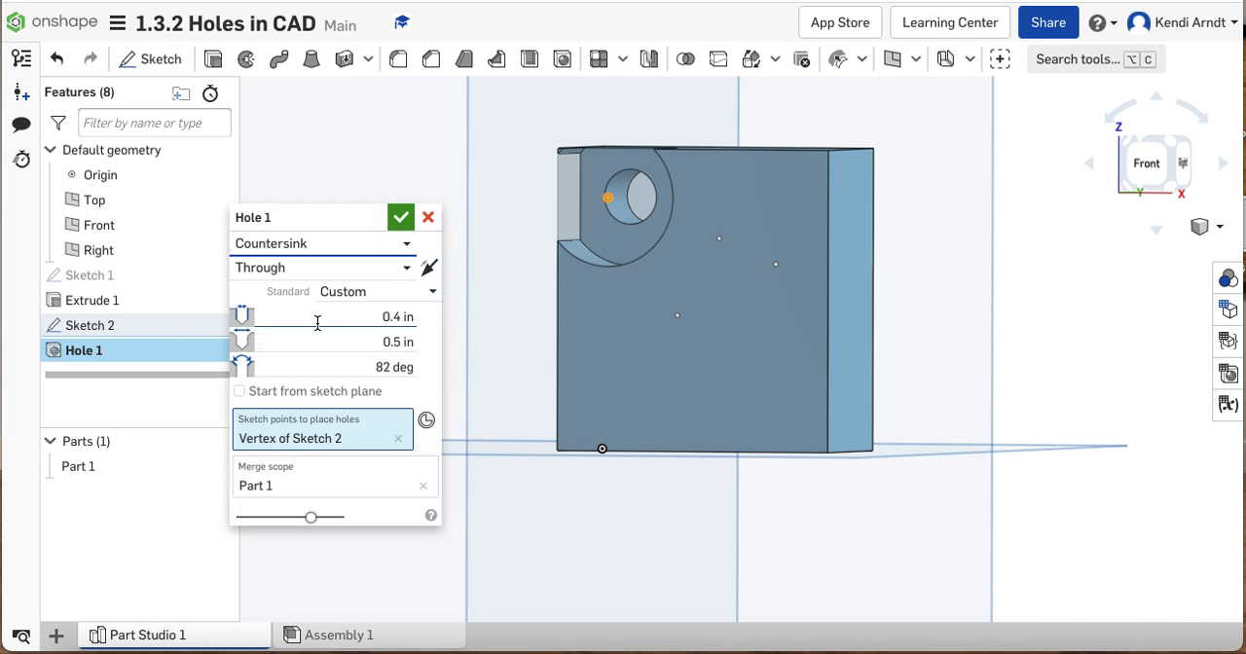
pyautogui.moveTo(600, 237); pyautogui.dragTo(632, 234, button='right')
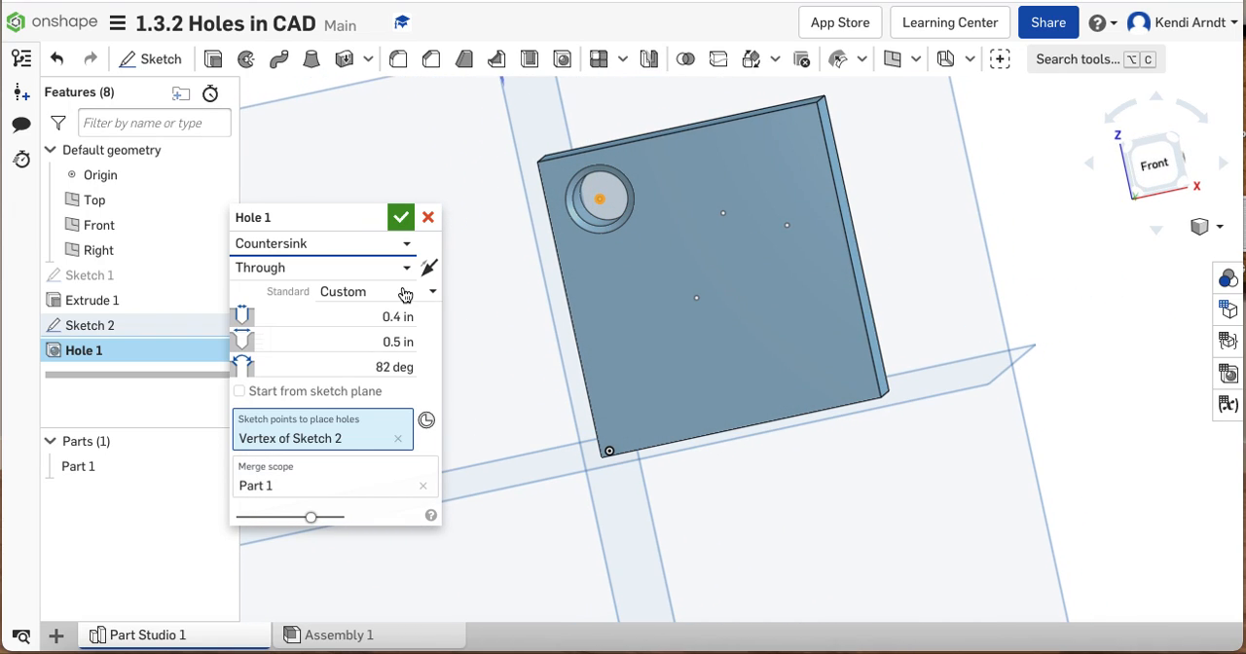
pyautogui.click(317, 243)
pyautogui.click(298, 275)
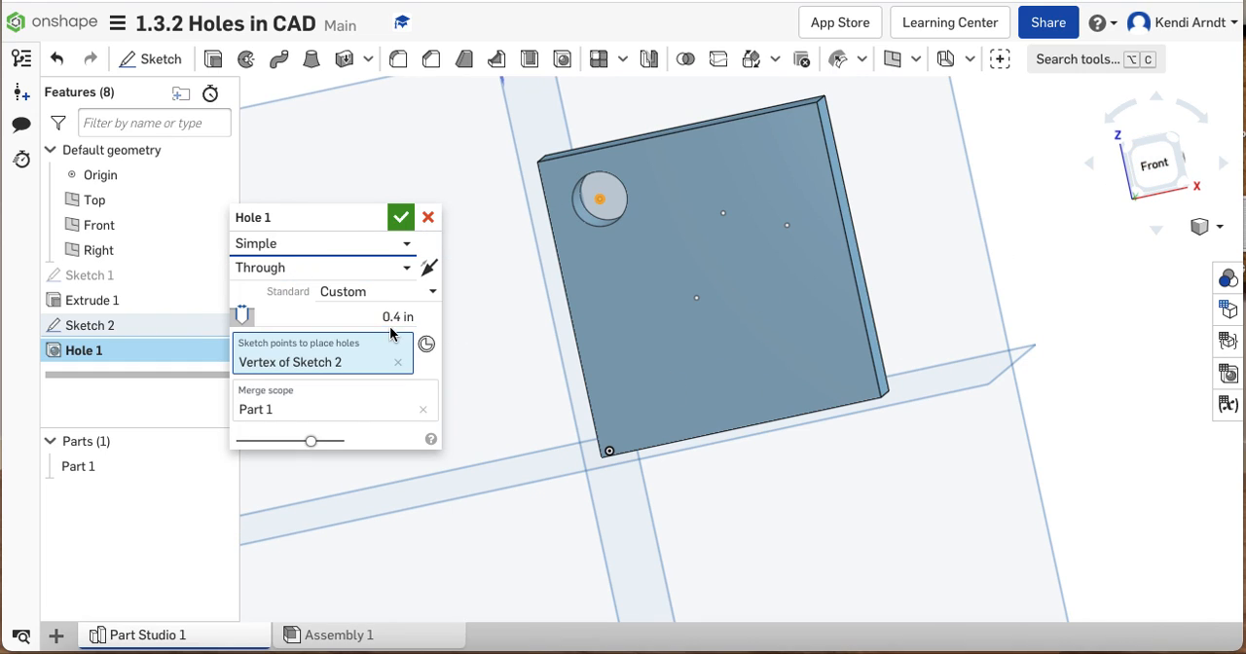
# Try the Blind end condition on the hole, and return it to Through
pyautogui.click(383, 271)
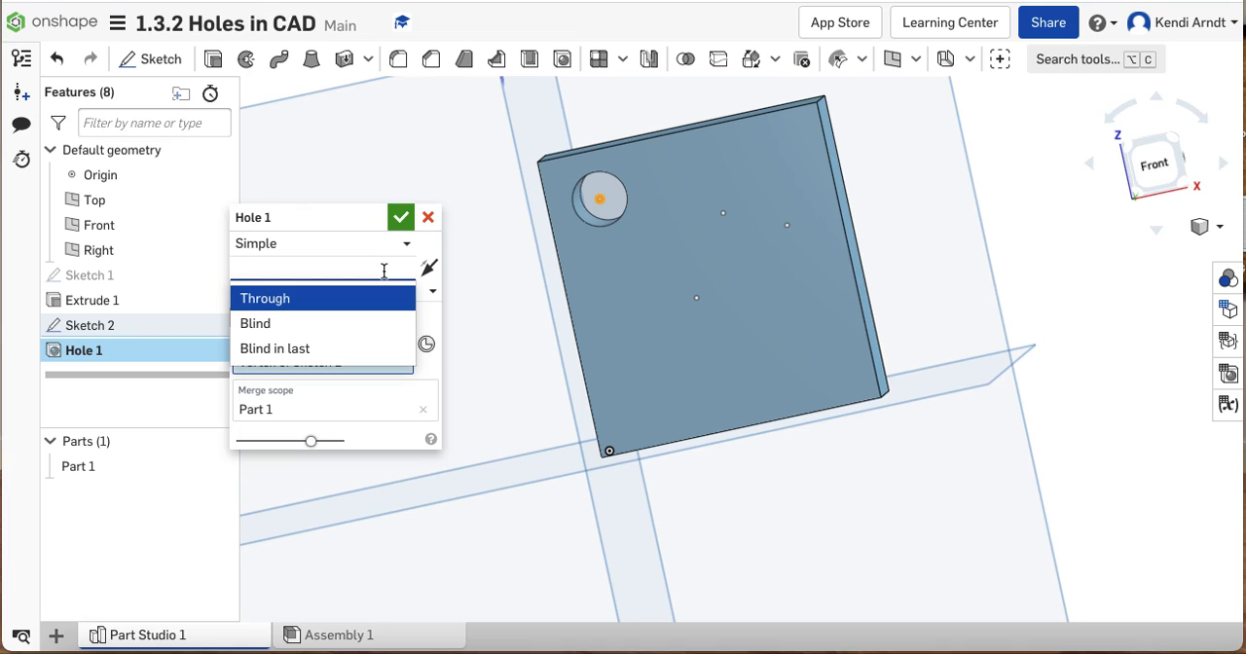
pyautogui.click(337, 322)
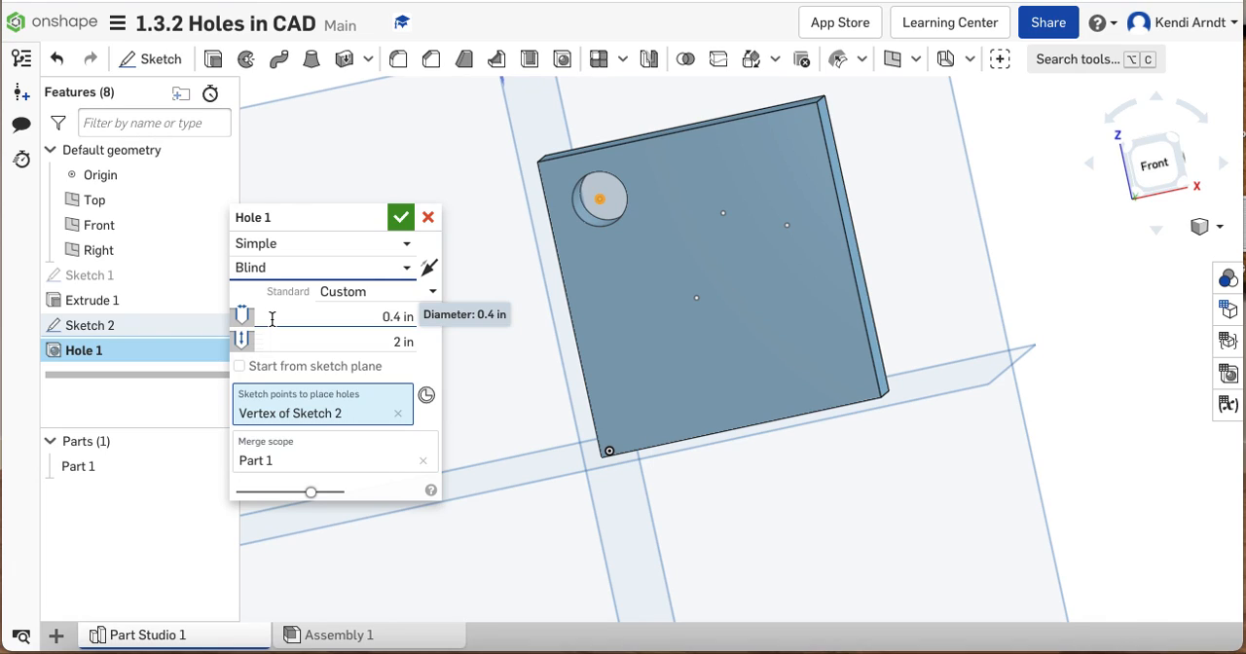
pyautogui.click(362, 277)
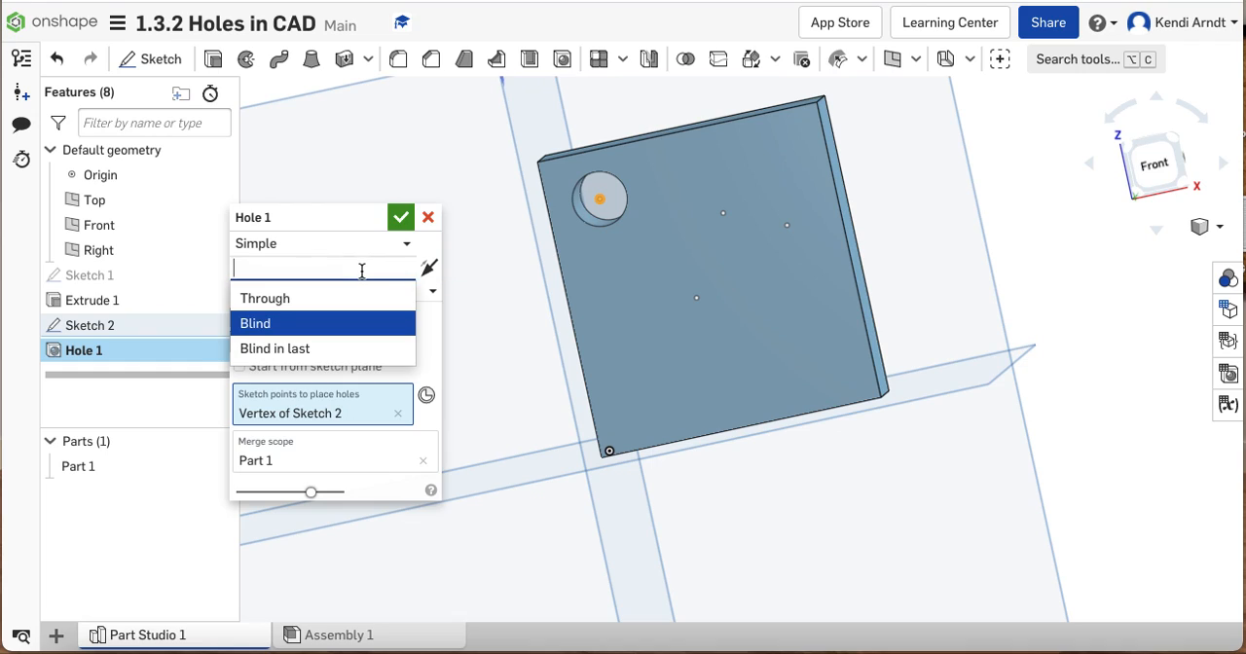
pyautogui.click(353, 293)
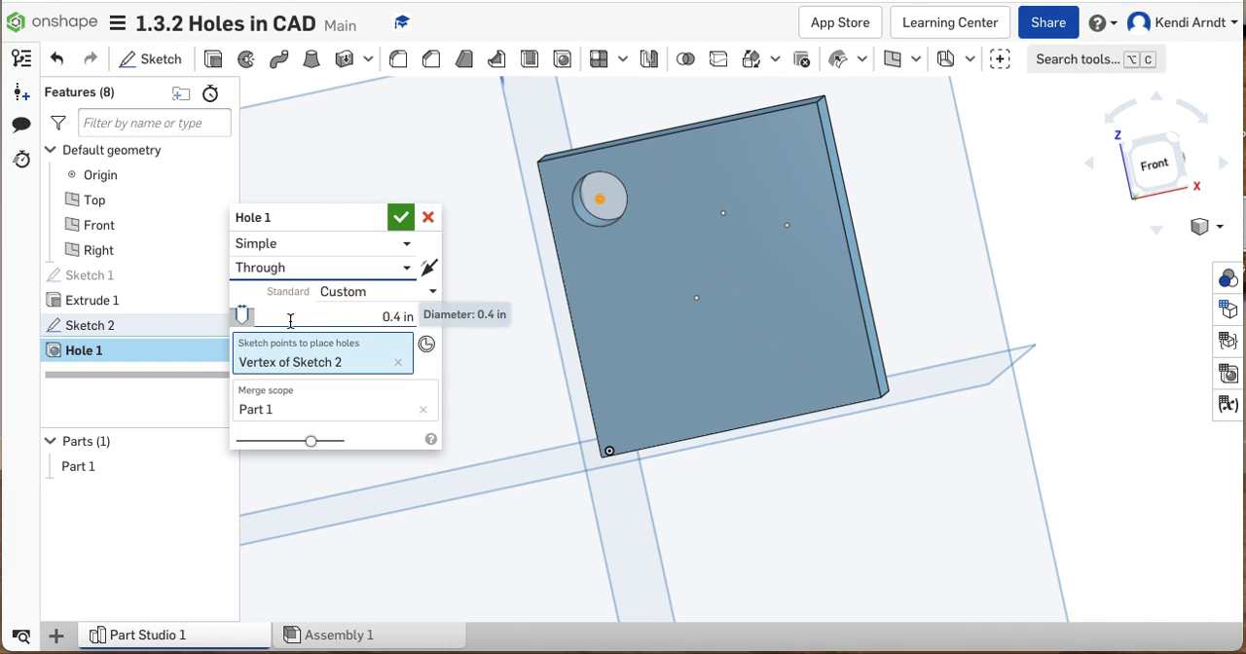
# Set the hole's diameter to 0.24 in, keeping the Custom standard, and accept the hole
pyautogui.click(426, 292)
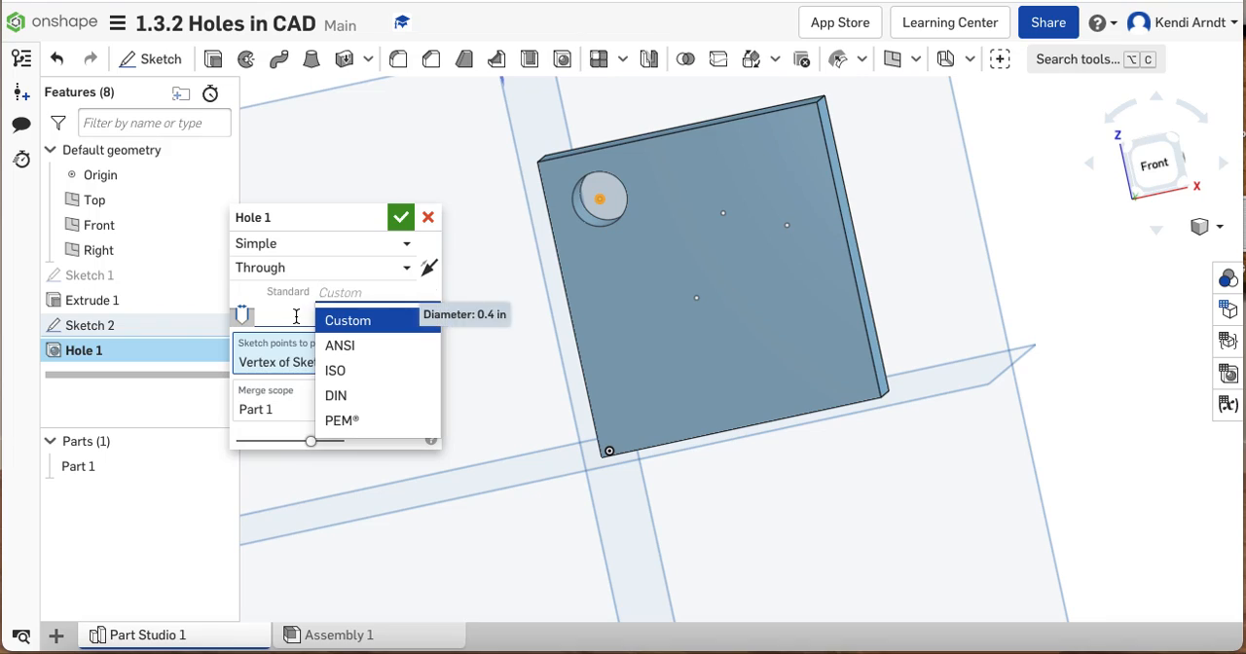
pyautogui.click(295, 316)
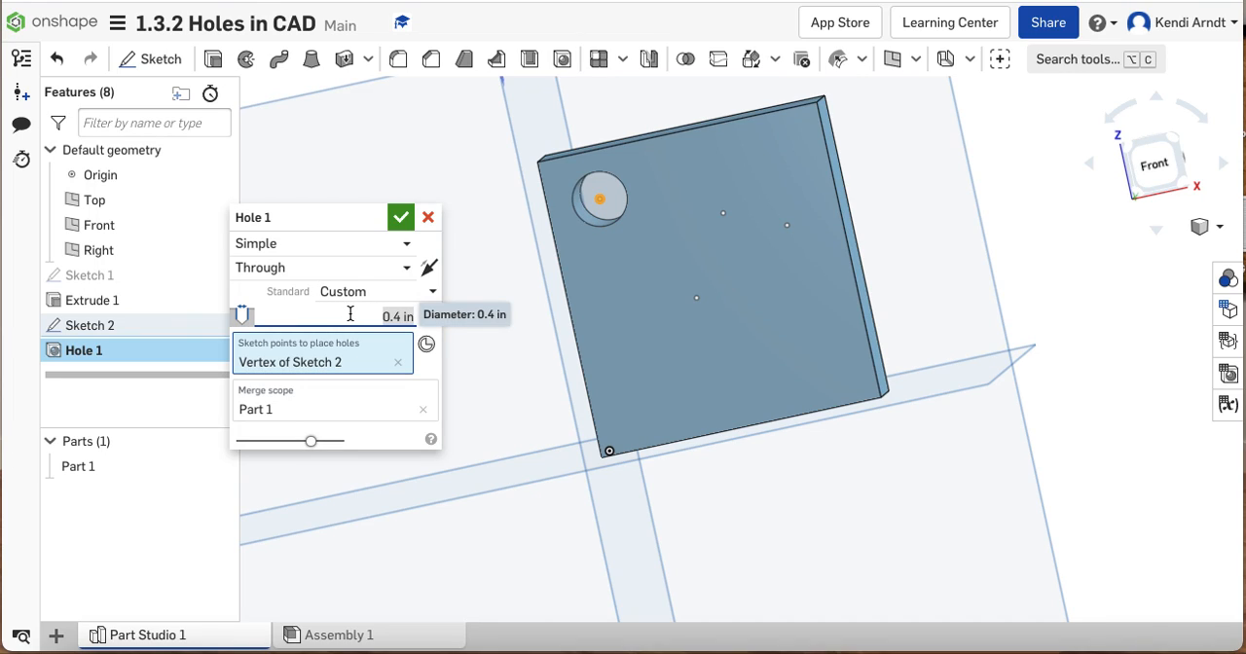
pyautogui.write('.24')
pyautogui.press('Return')
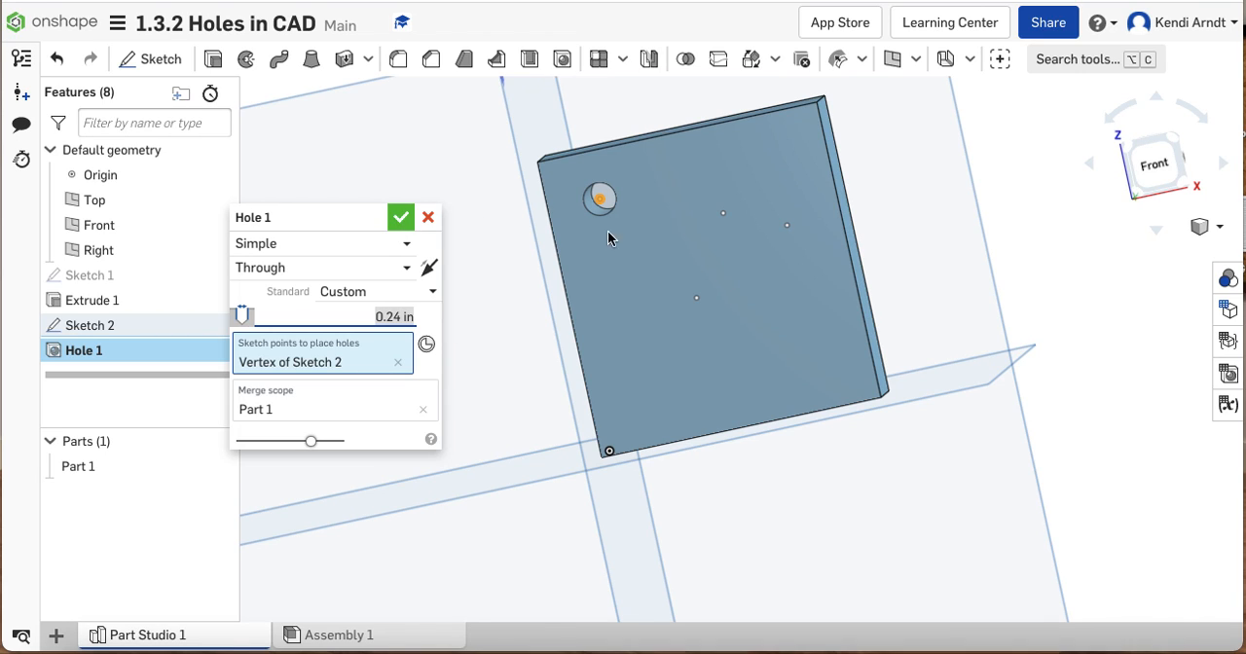
pyautogui.press('Return')
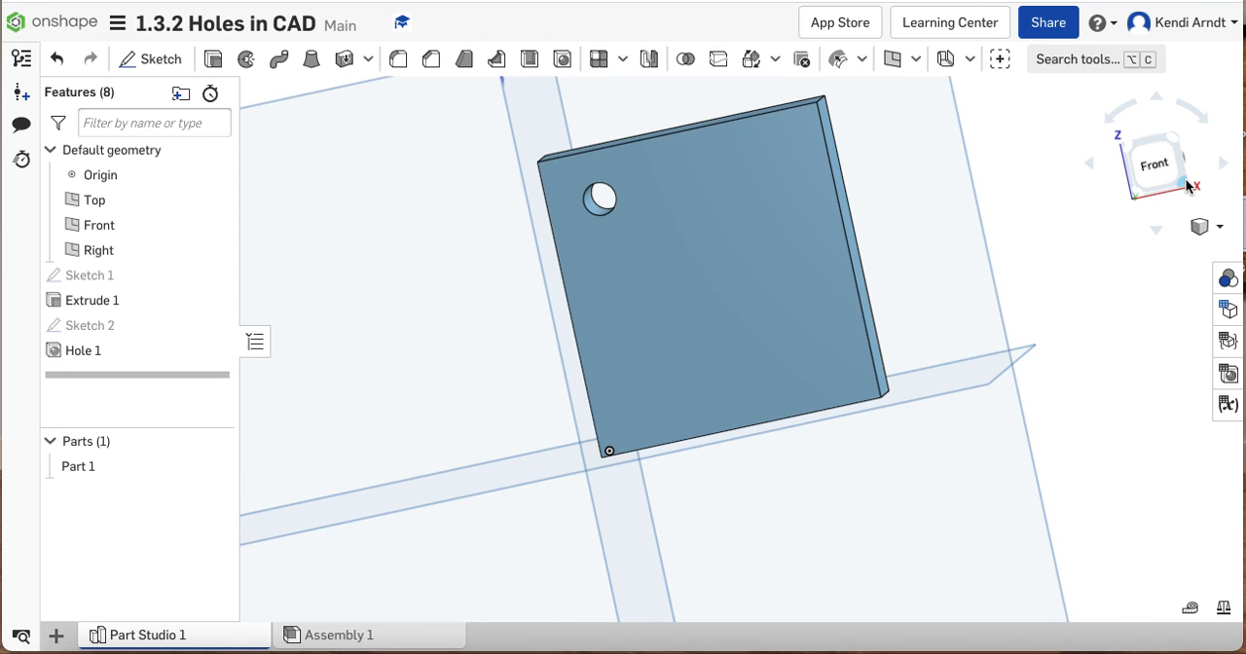
# Show Sketch 2 with the hole points on the block's front face
pyautogui.click(1187, 185)
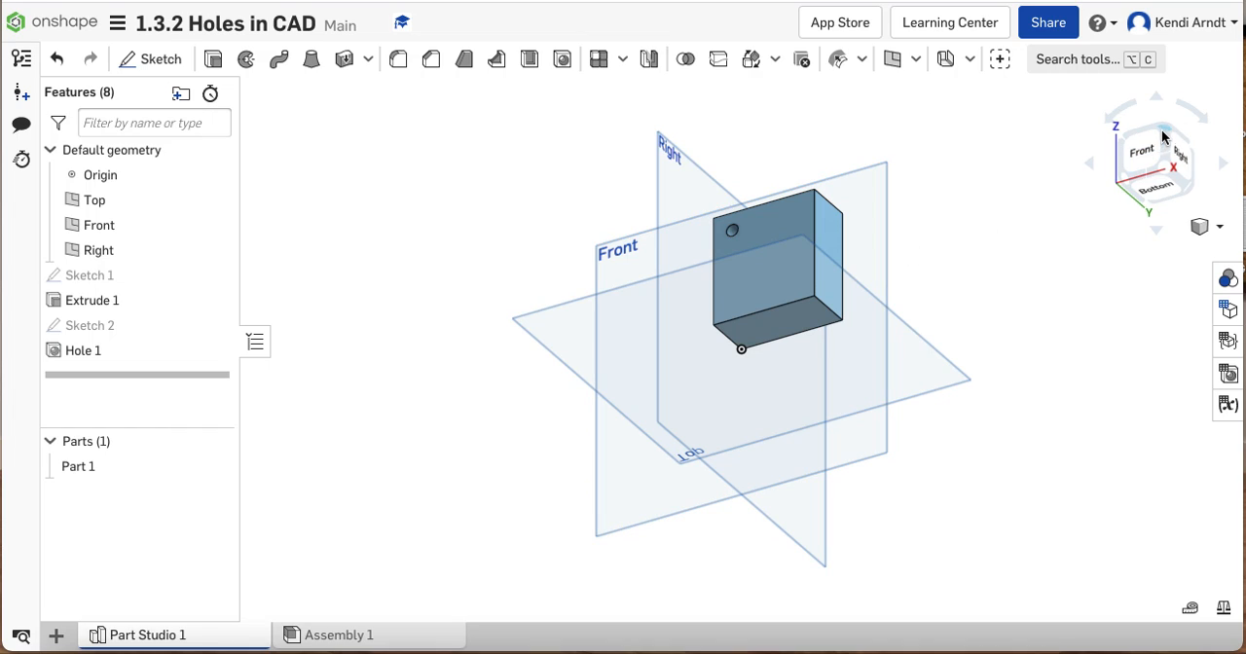
pyautogui.click(1165, 139)
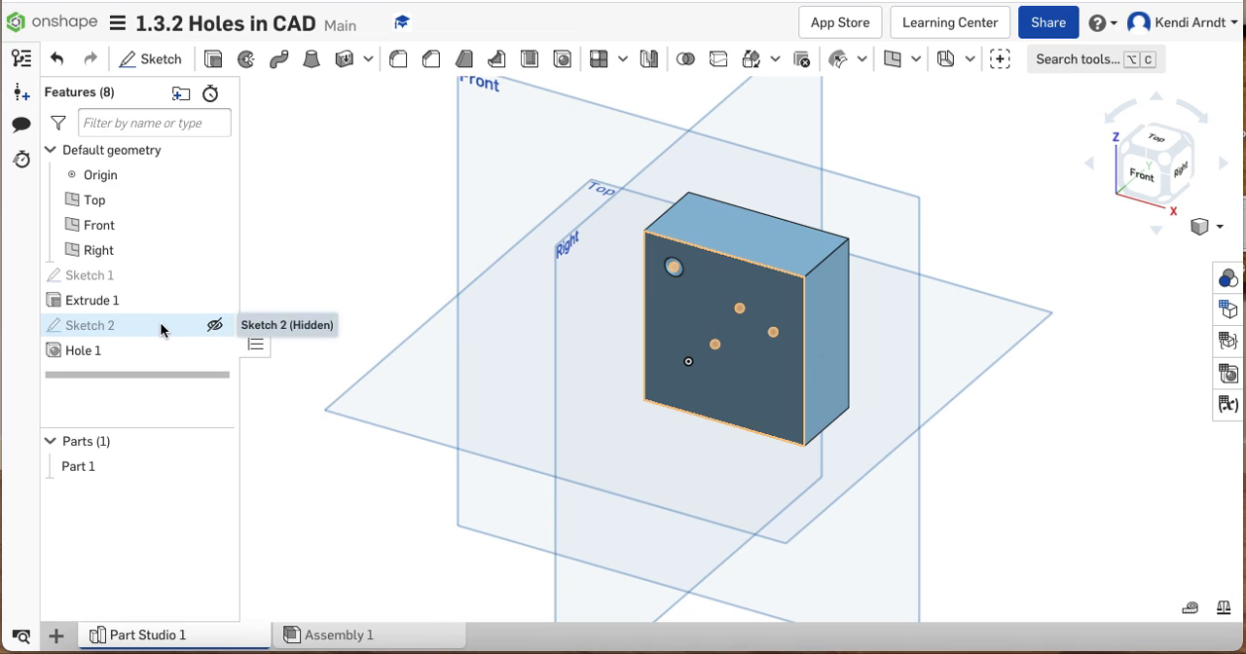
pyautogui.click(214, 325)
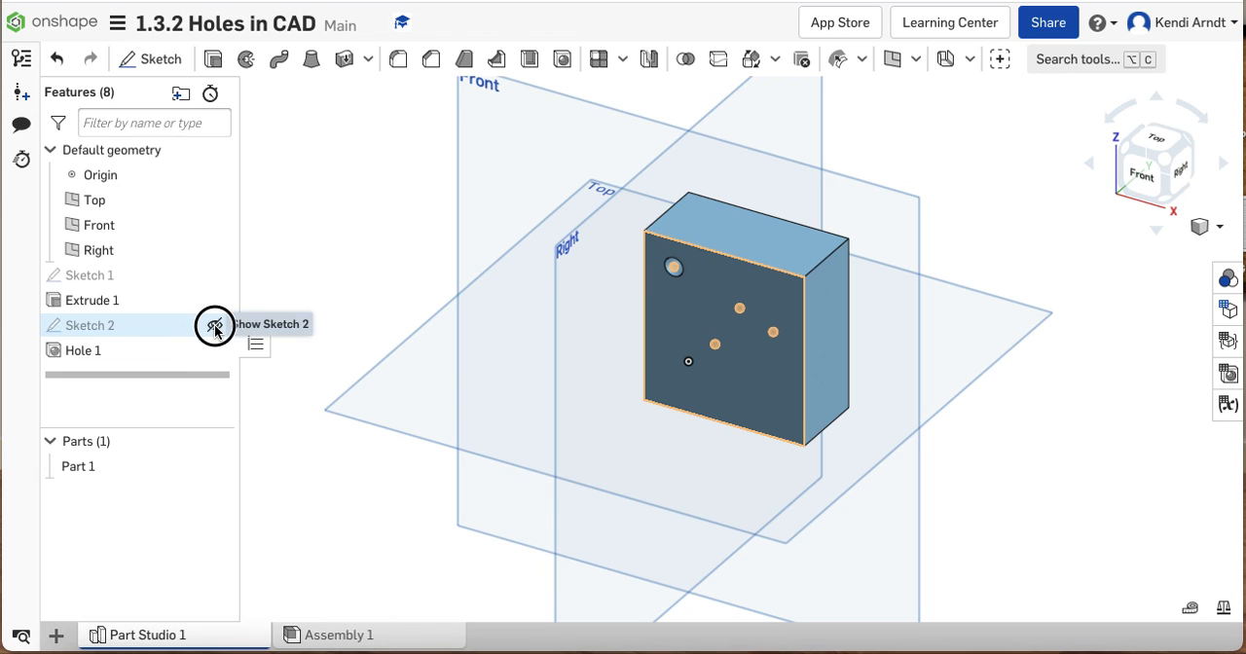
pyautogui.moveTo(939, 370); pyautogui.dragTo(944, 348, button='right')
pyautogui.scroll(4, 821, 354)
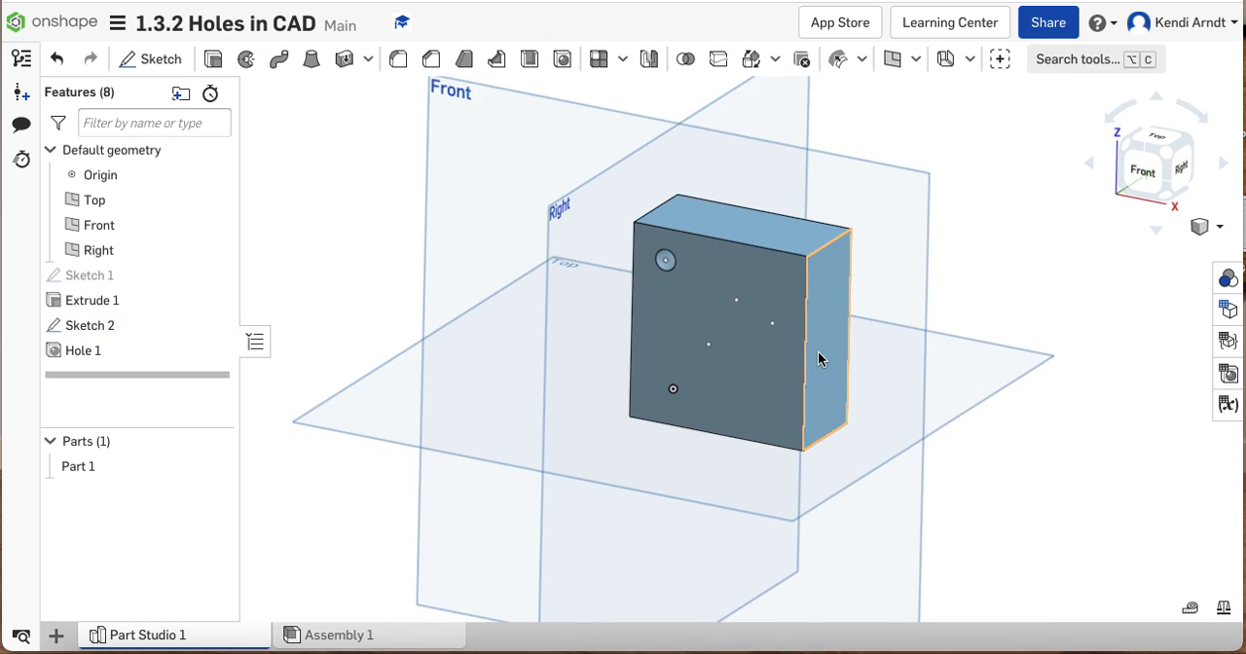
# Edit Sketch 2 and dimension the upper-left point's vertical distance from the face's top edge, keeping it as drawn
pyautogui.doubleClick(87, 325)
pyautogui.click(1146, 183)
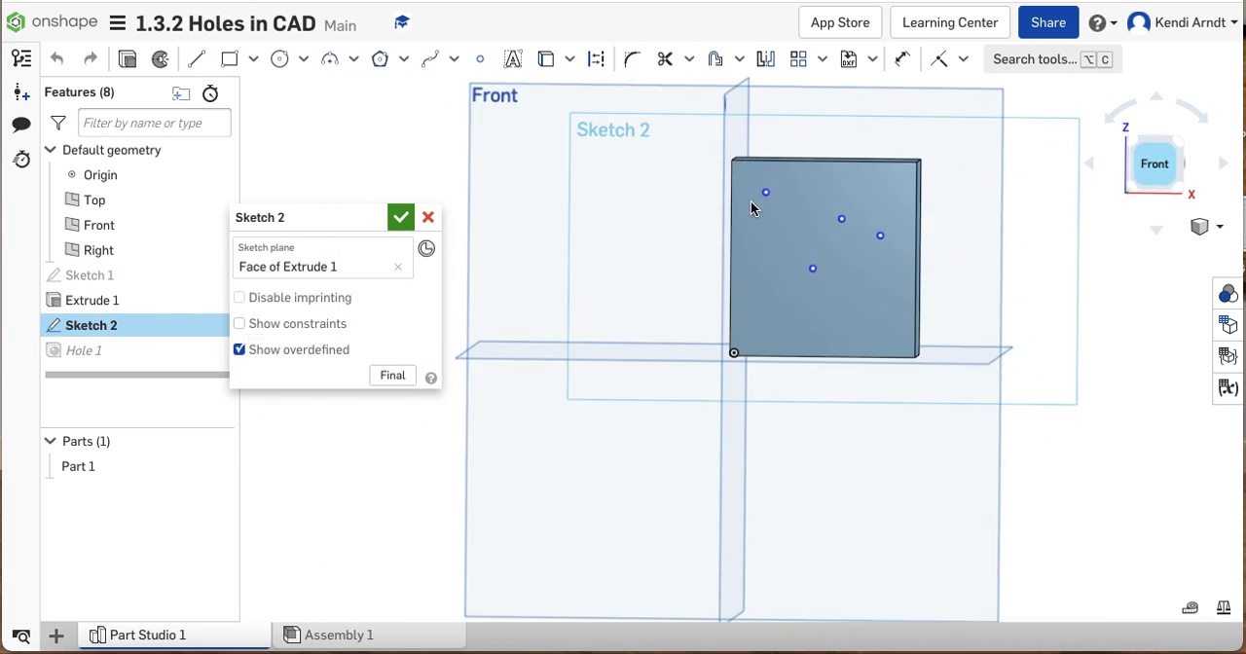
pyautogui.scroll(5, 779, 200)
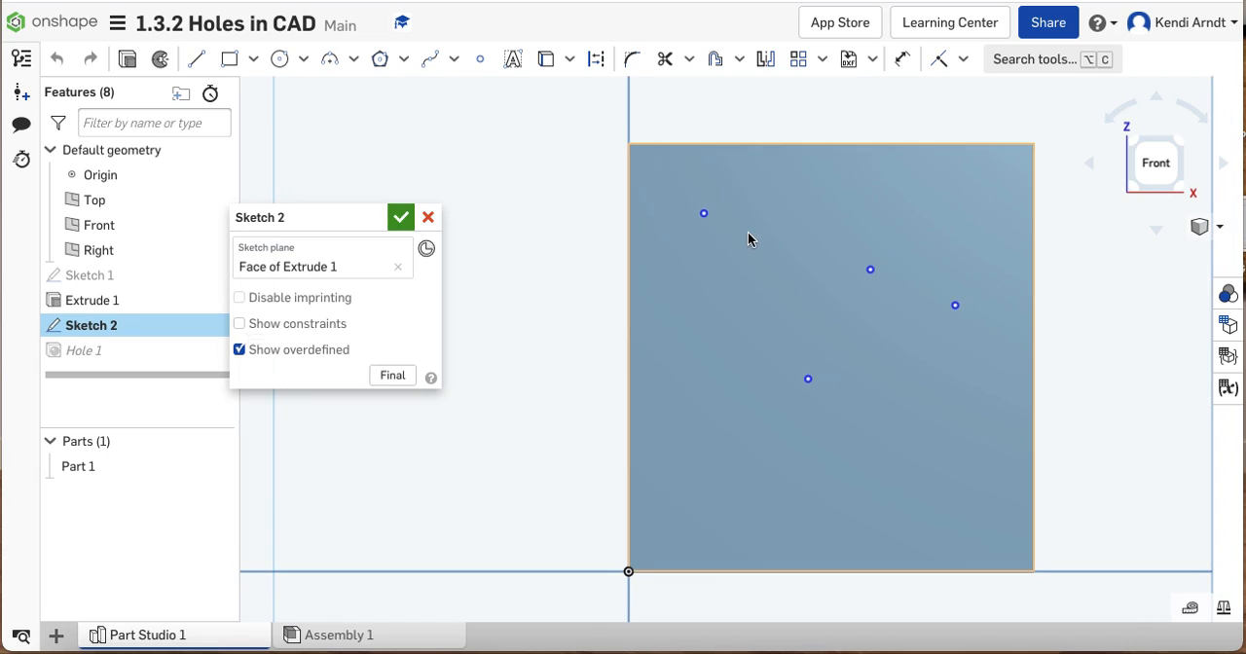
pyautogui.press('u')
pyautogui.click(704, 214)
pyautogui.click(701, 143)
pyautogui.click(517, 187)
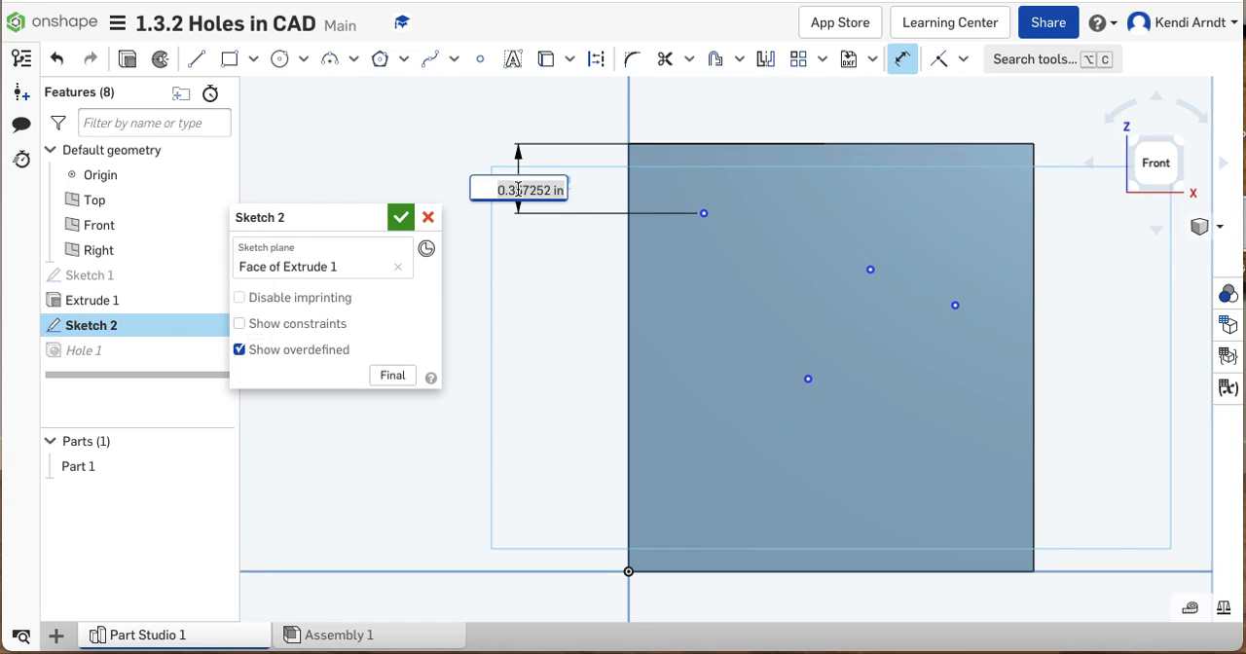
pyautogui.press('Return')
# Set the upper-left point's horizontal distance from the face's left edge to 0.2 in, and finish the sketch
pyautogui.click(703, 213)
pyautogui.click(671, 96)
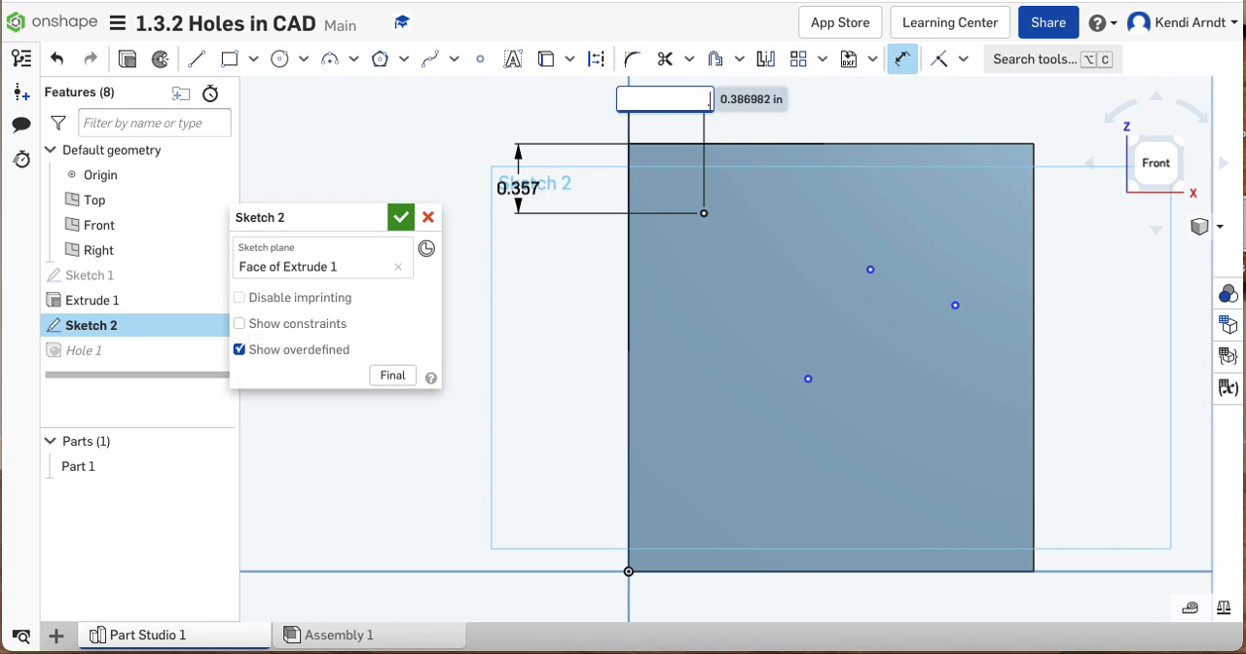
pyautogui.write('0.2')
pyautogui.press('Return')
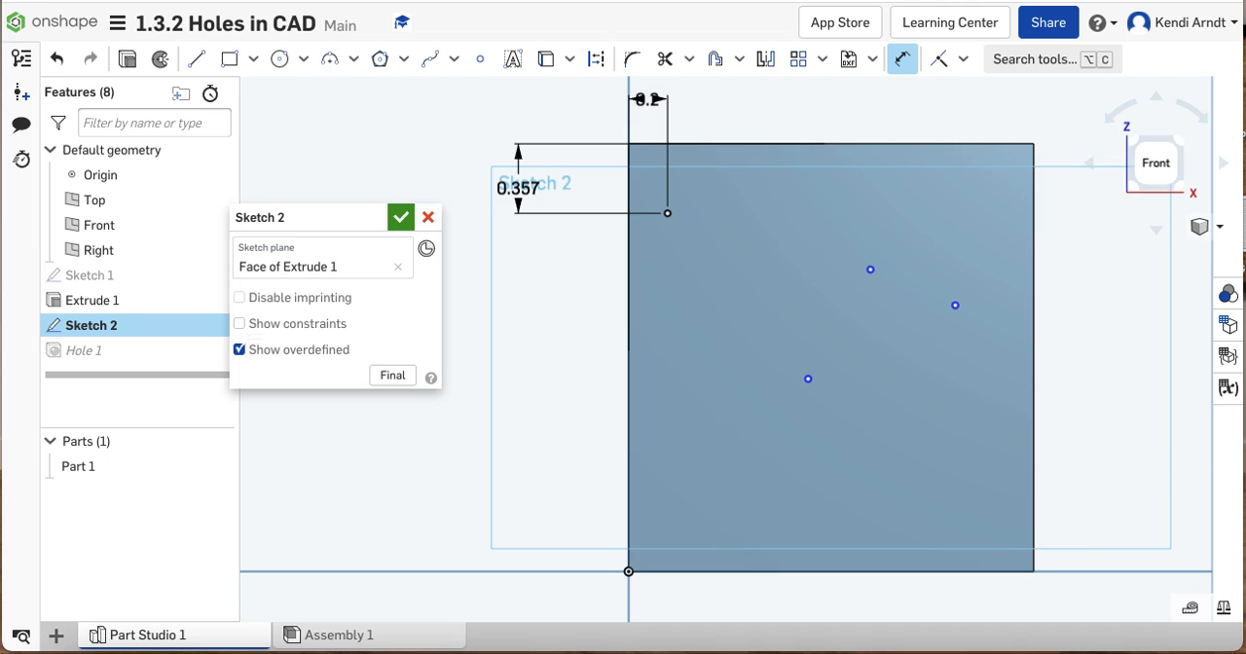
pyautogui.click(400, 217)
pyautogui.moveTo(1125, 346)
pyautogui.mouseDown(button='right')
pyautogui.moveTo(1112, 342)
pyautogui.moveTo(1121, 346)
pyautogui.mouseUp(button='right')
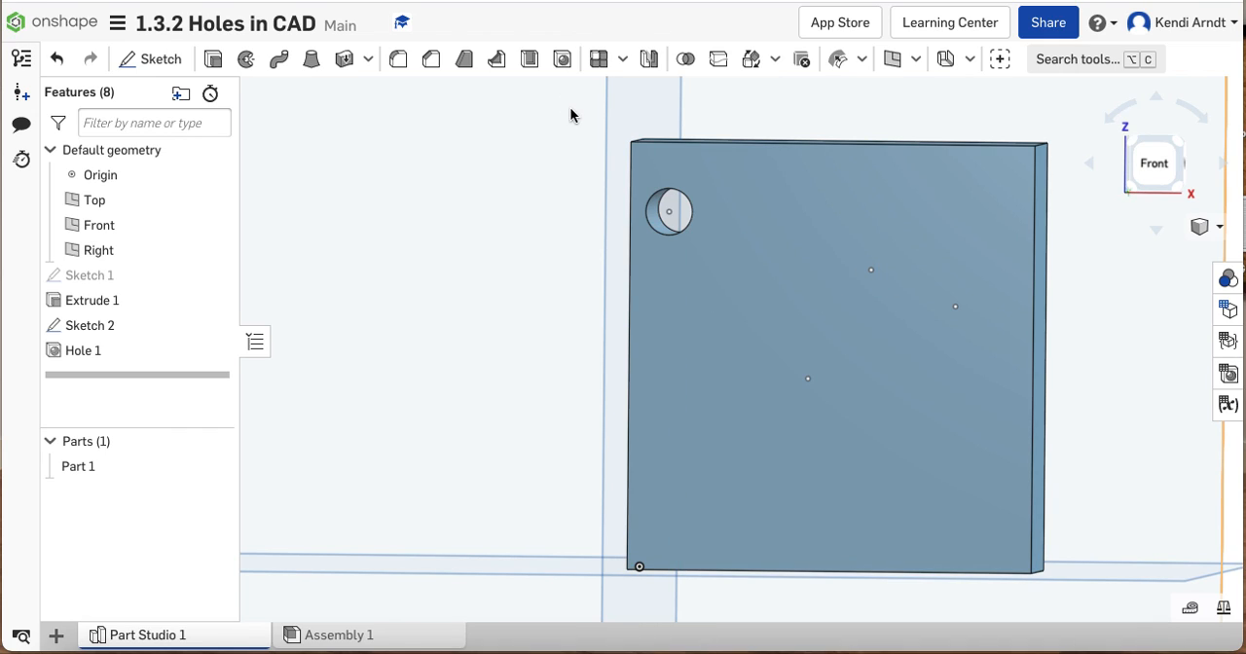
# Create Simple, Through holes with a 0.1 in diameter at the two sketch points in the front face's upper-right area
pyautogui.click(562, 60)
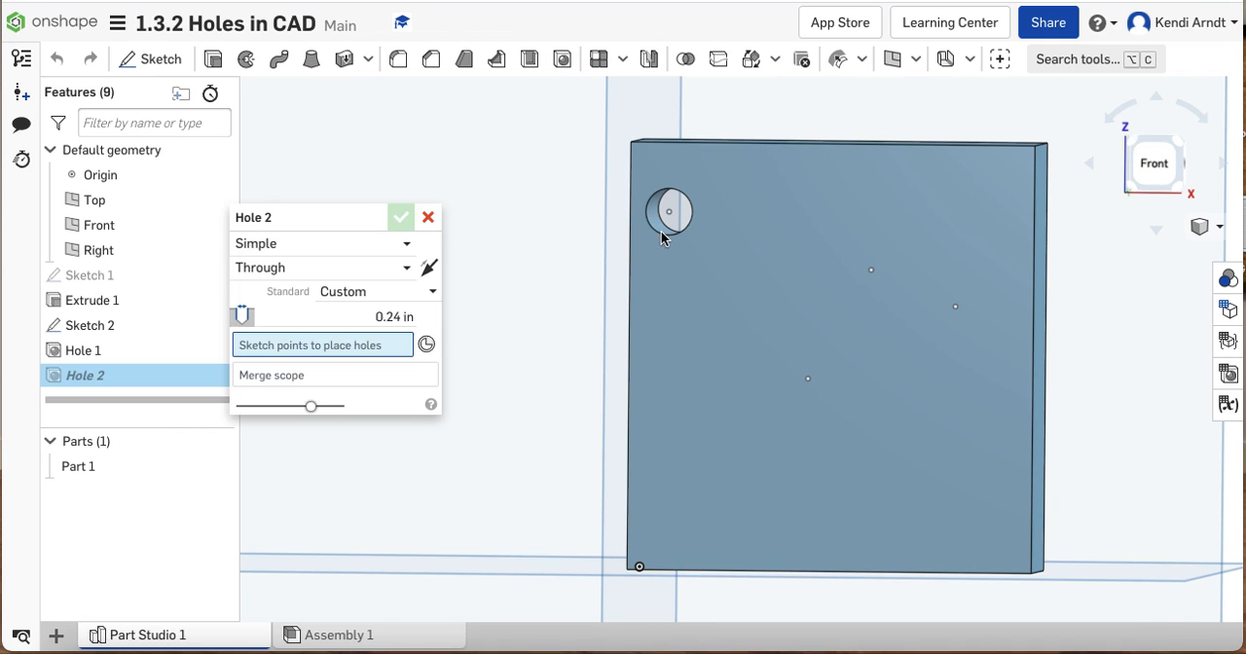
pyautogui.click(871, 274)
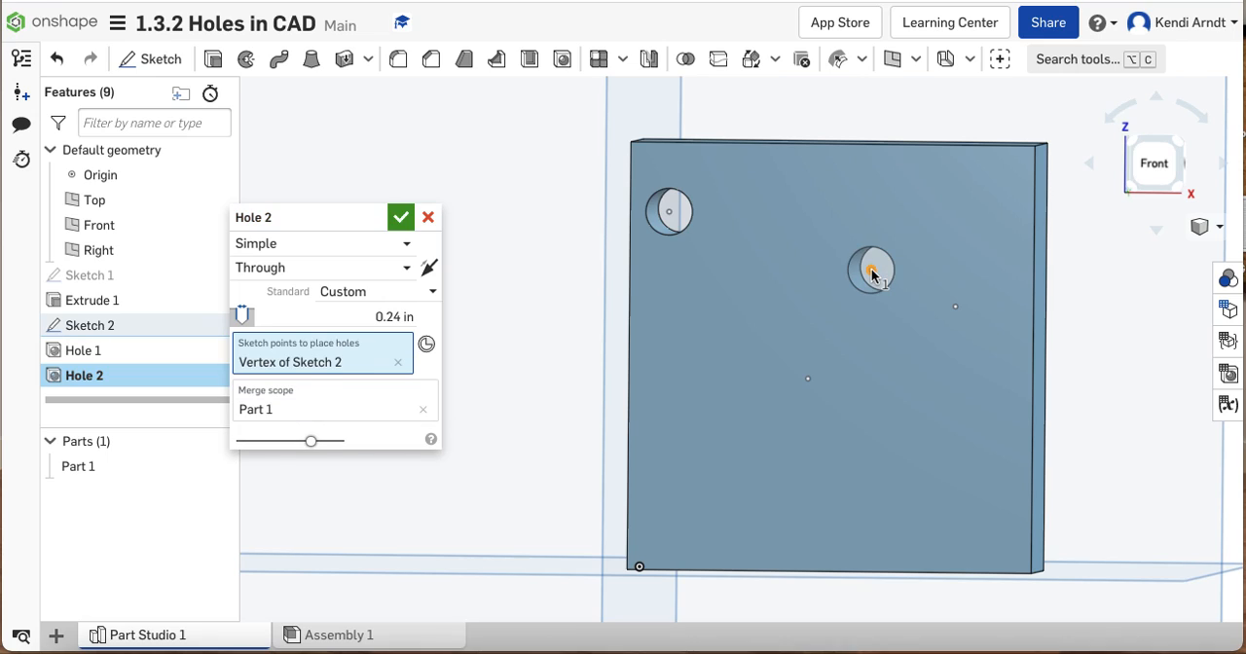
pyautogui.click(955, 306)
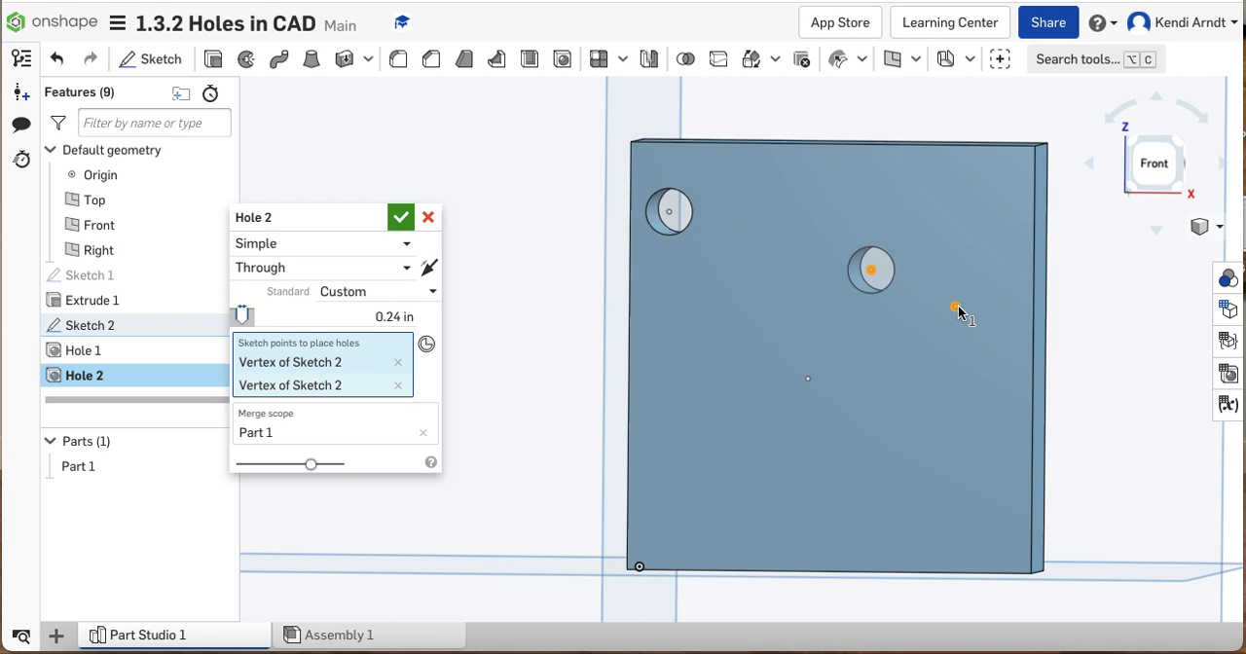
pyautogui.click(371, 314)
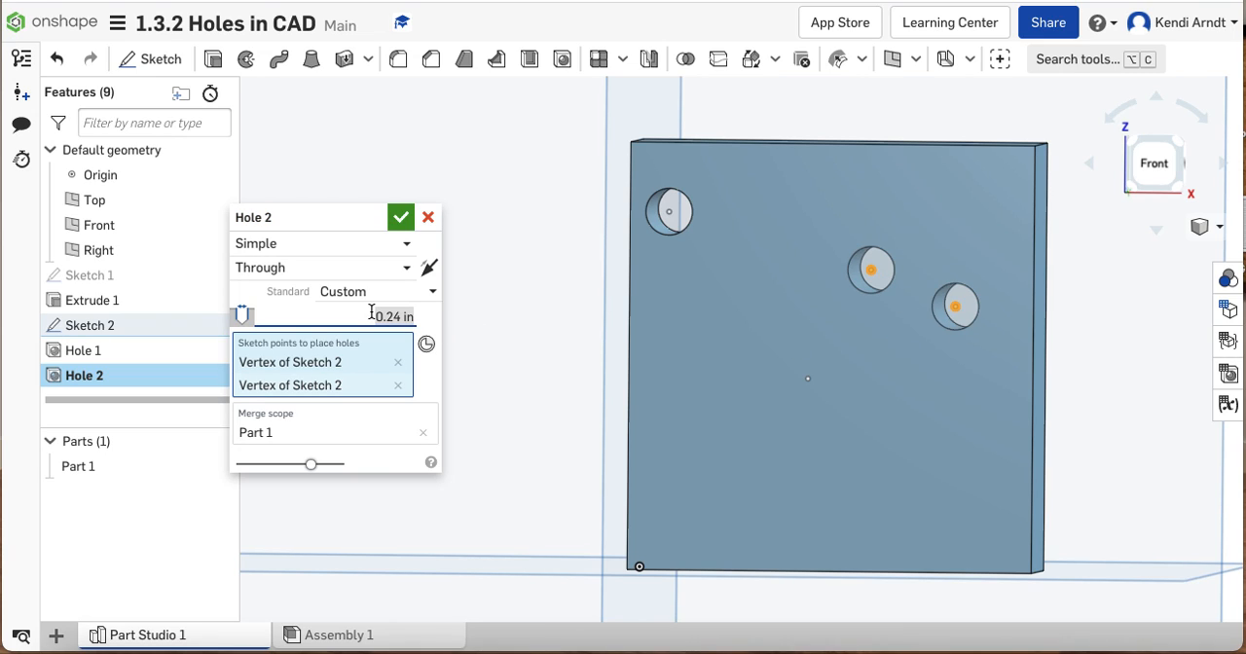
pyautogui.press('BackSpace')
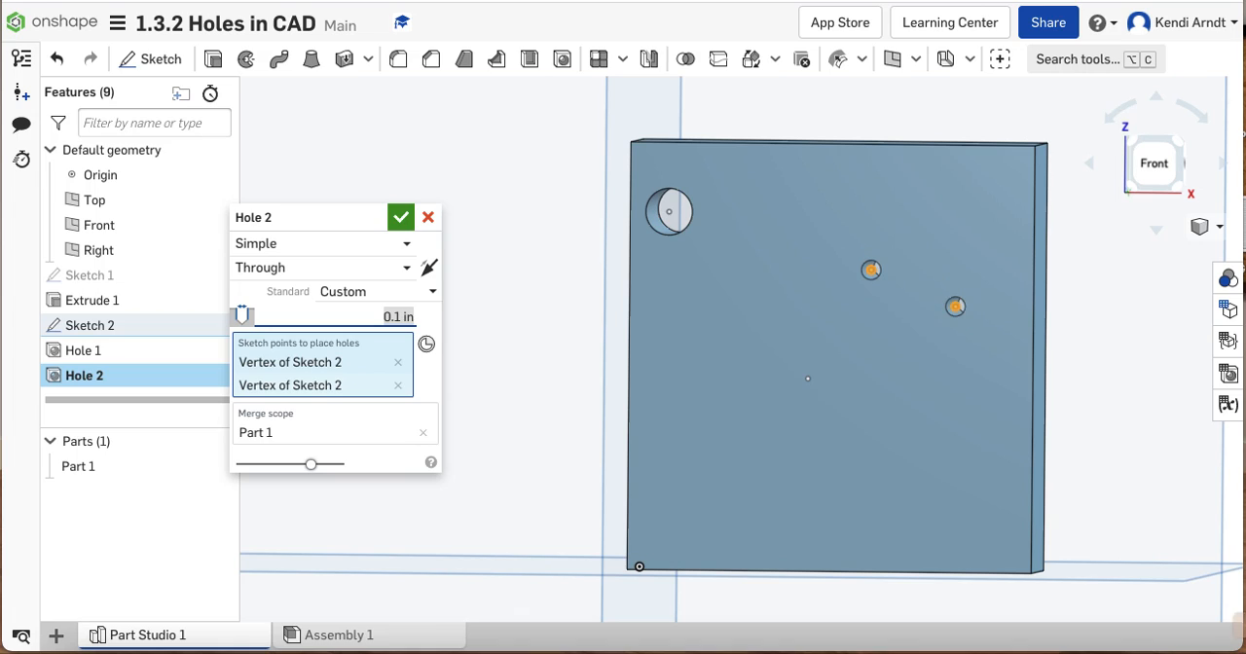
pyautogui.click(400, 223)
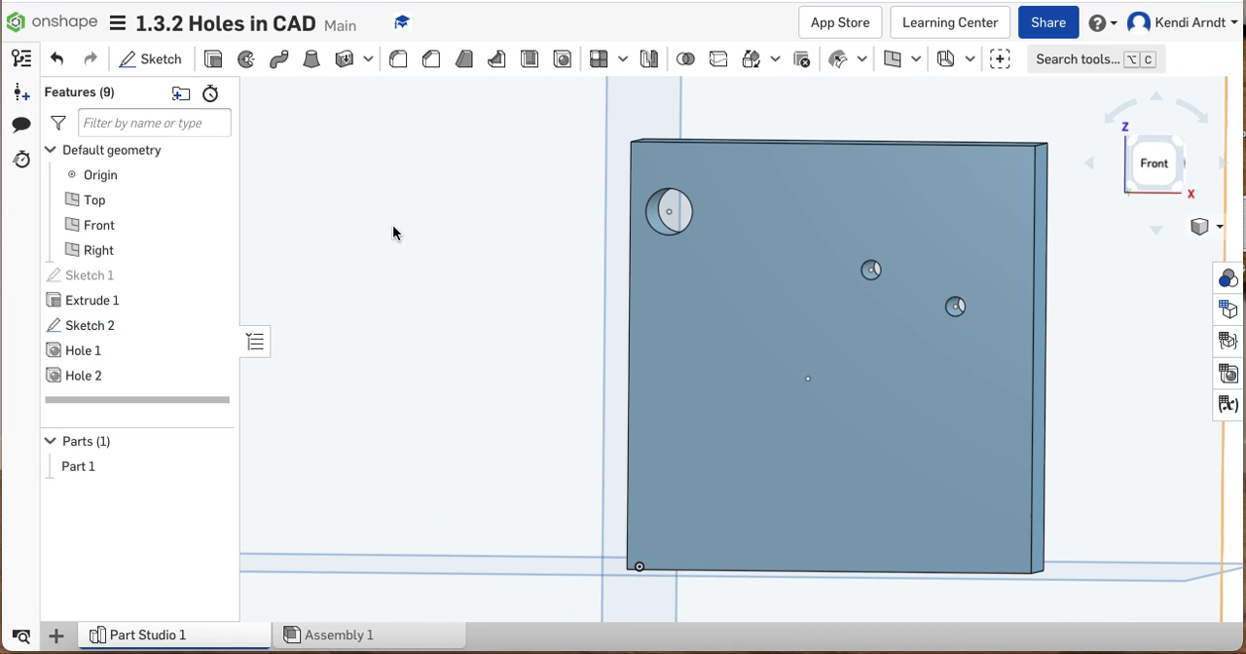
# Start a Simple hole with a 0.1 in diameter at the remaining sketch point near the middle of the front face
pyautogui.scroll(5, 1017, 331)
pyautogui.scroll(-2, 1030, 320)
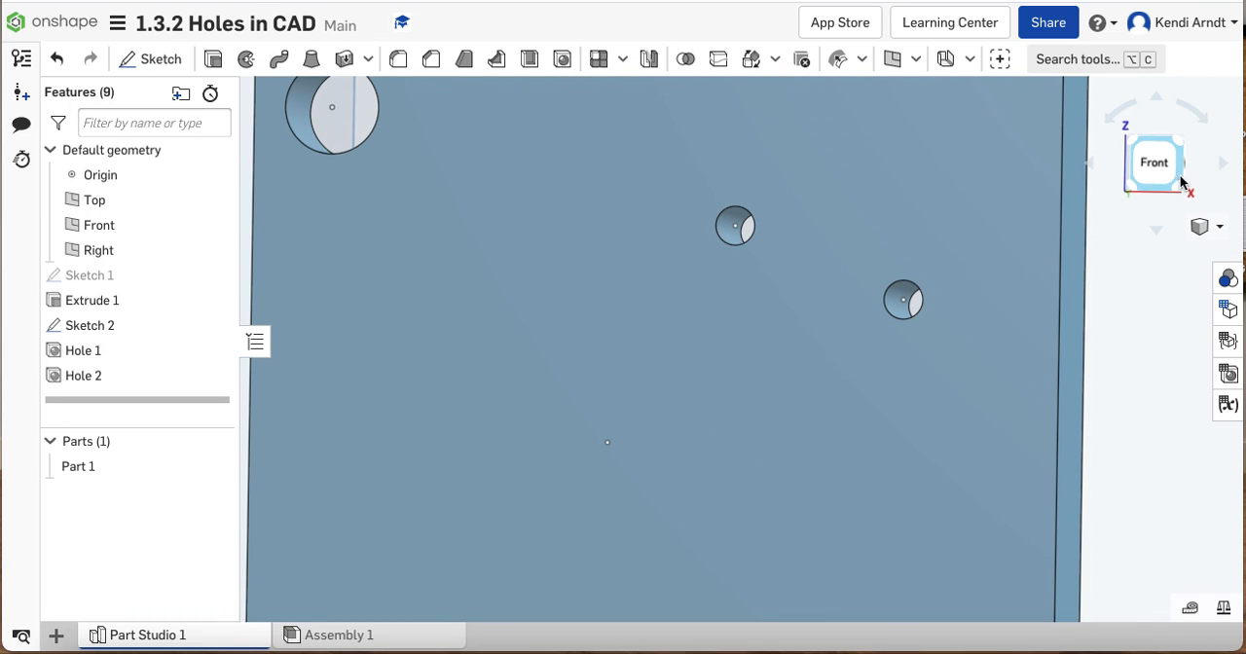
pyautogui.click(1180, 182)
pyautogui.click(1169, 137)
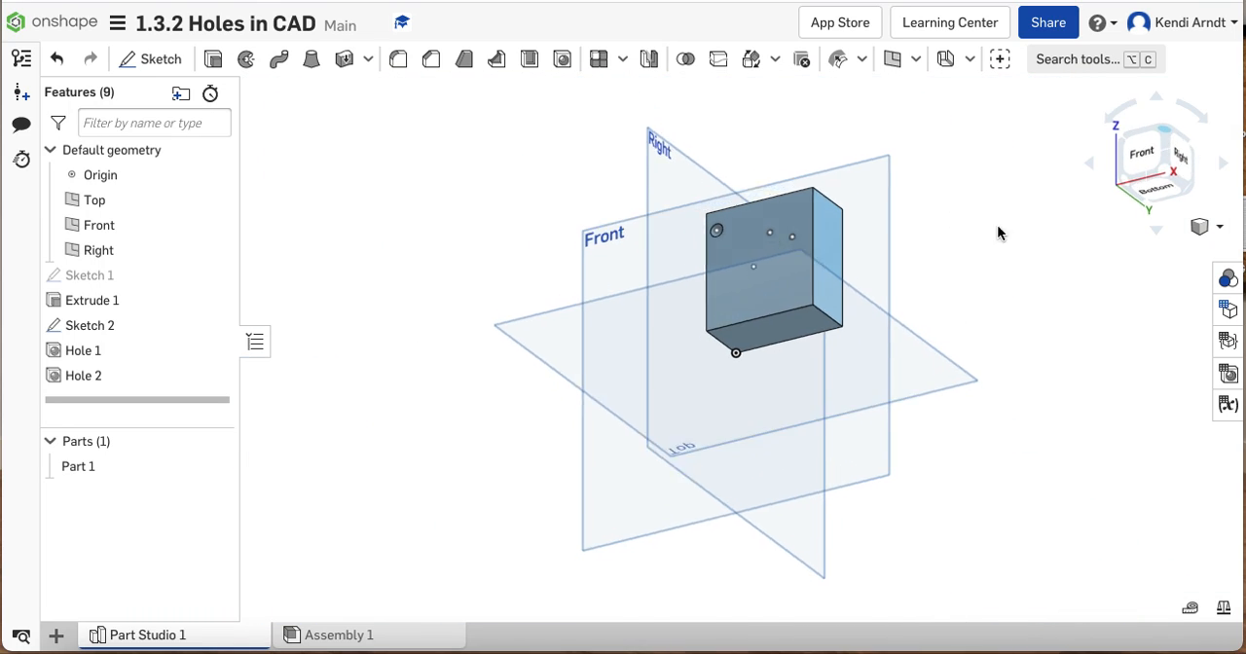
pyautogui.scroll(3, 834, 311)
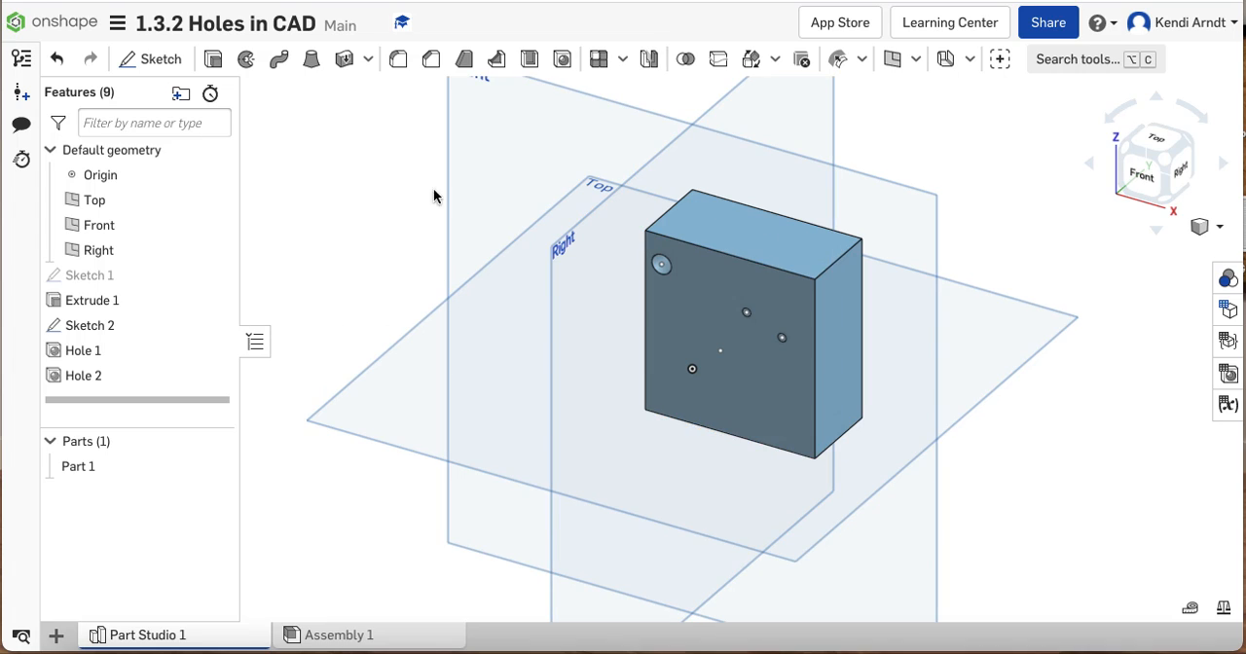
pyautogui.click(562, 58)
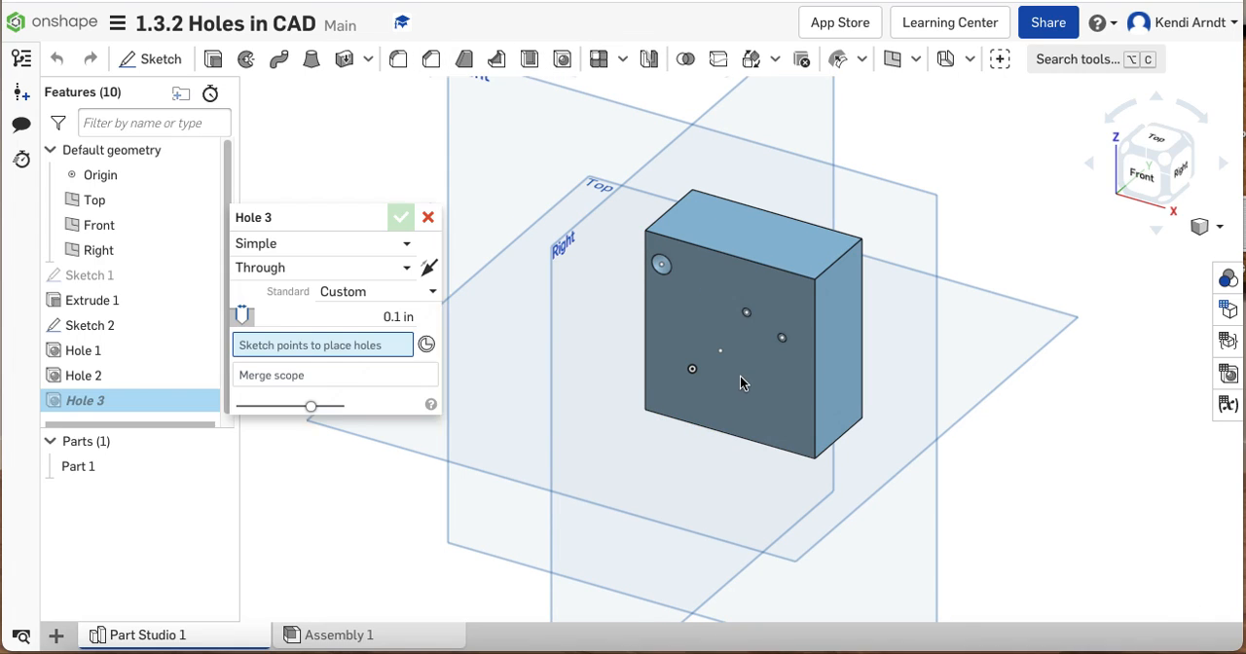
pyautogui.scroll(3, 720, 367)
pyautogui.click(709, 334)
pyautogui.moveTo(849, 374); pyautogui.dragTo(865, 363, button='right')
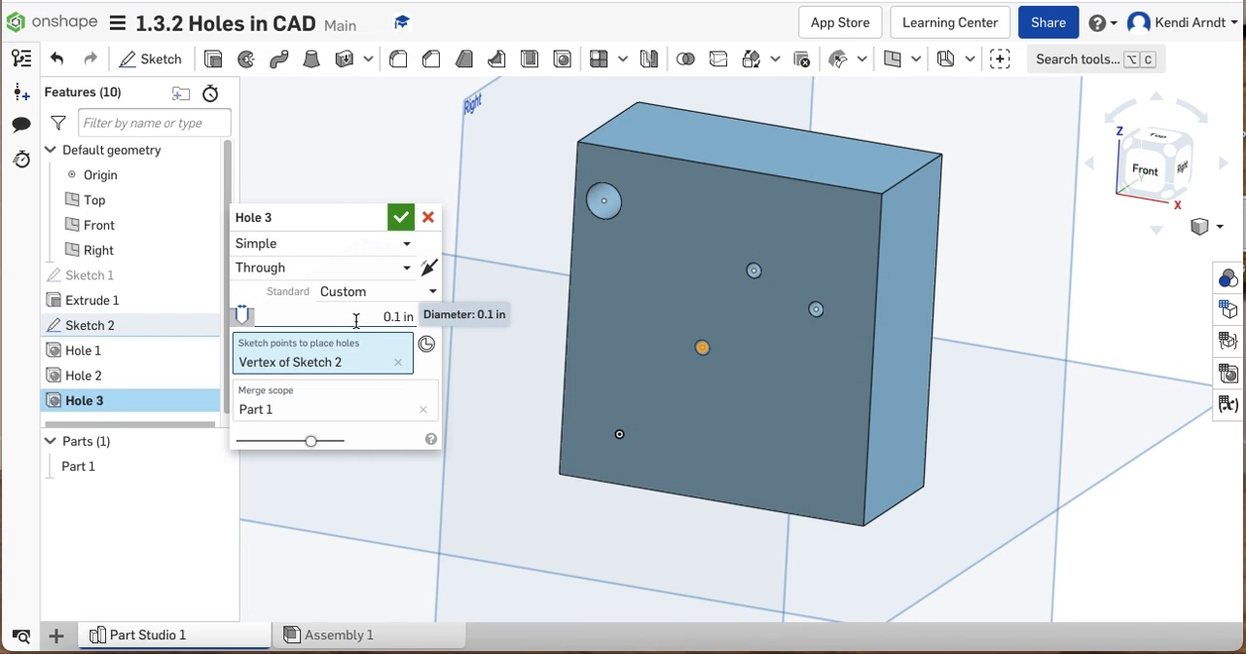
# Make the new hole Blind with a depth of 0.5 in, and accept it
pyautogui.click(326, 264)
pyautogui.click(308, 320)
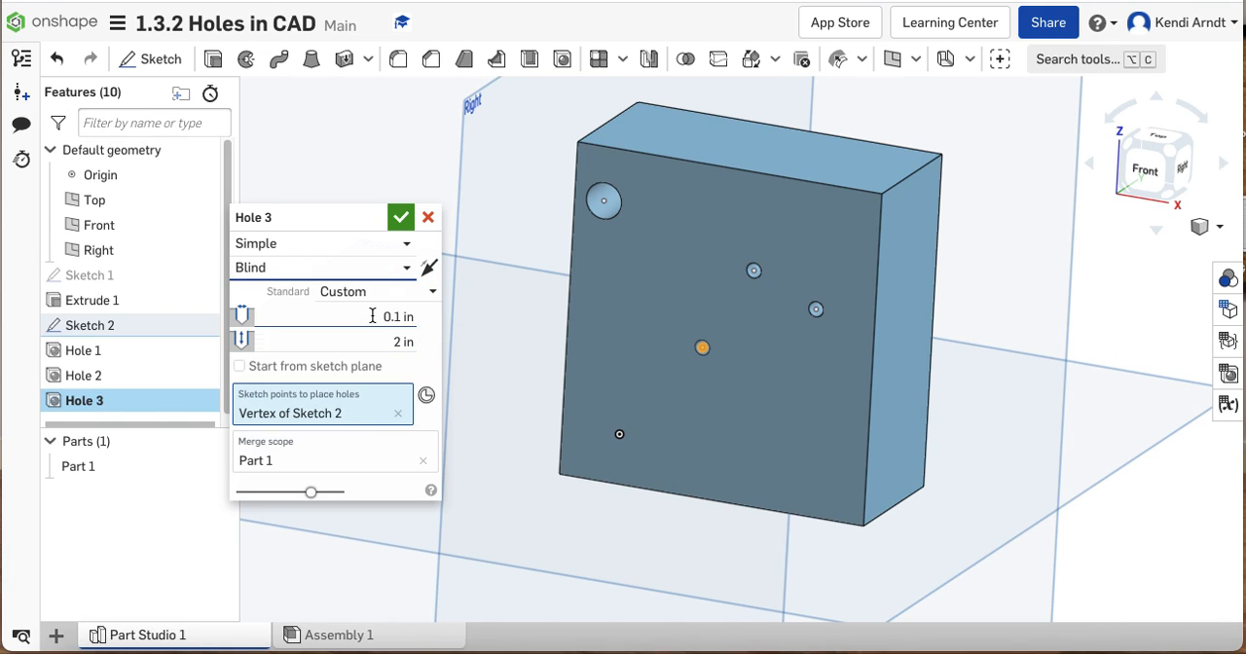
pyautogui.click(365, 335)
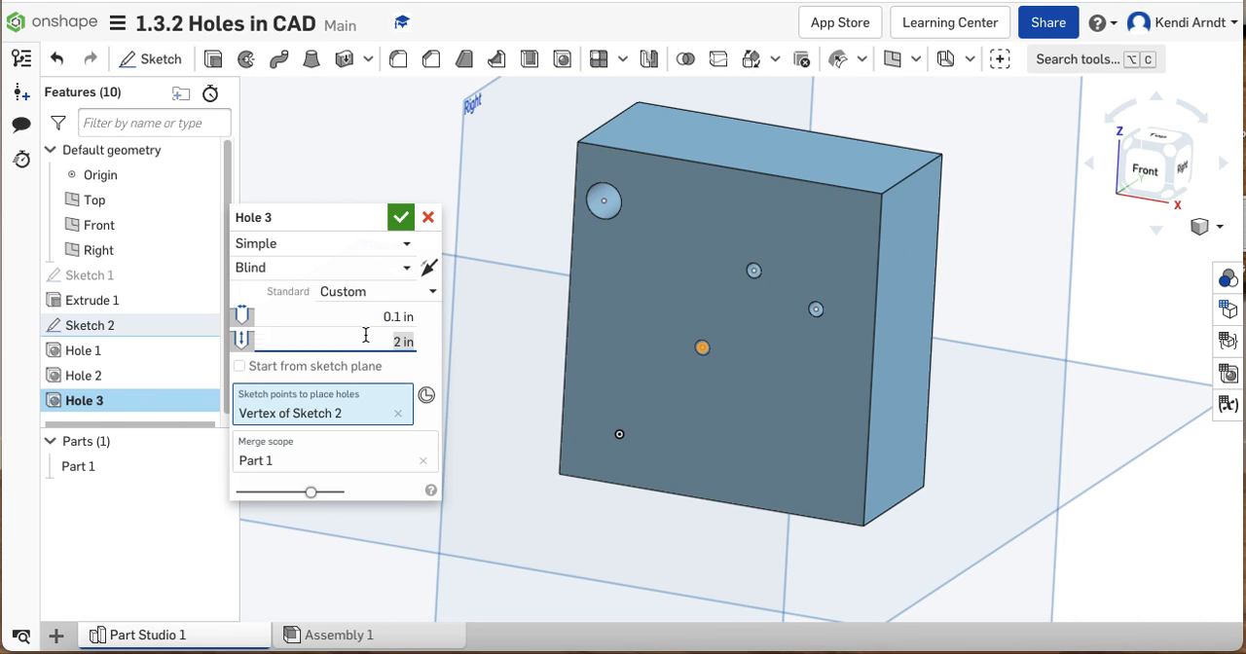
pyautogui.write('0.5 in')
pyautogui.press('Return')
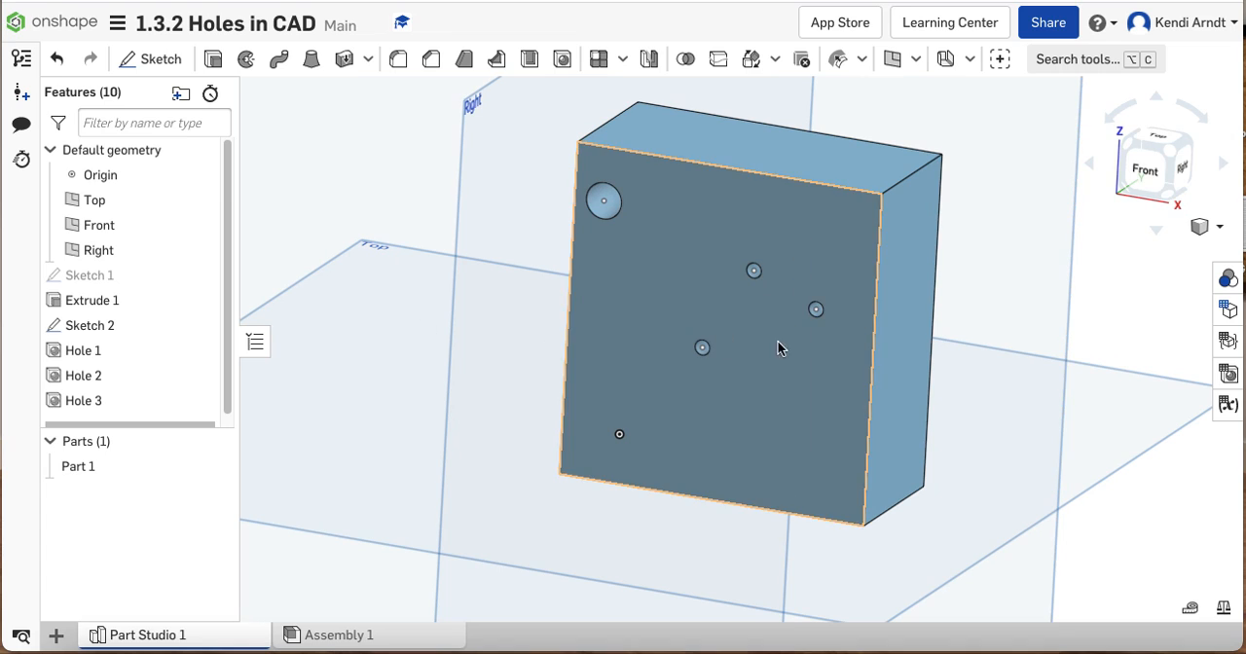
# Examine the inside of the blind hole up close
pyautogui.scroll(8, 762, 370)
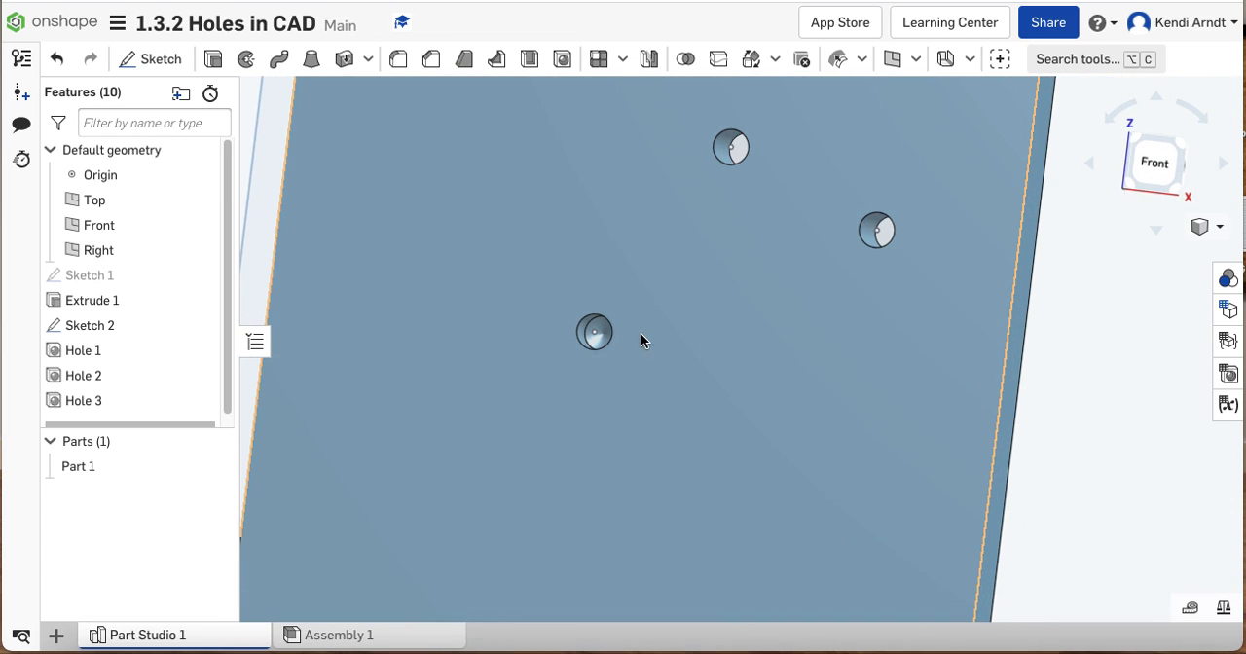
pyautogui.scroll(5, 606, 337)
pyautogui.scroll(4, 607, 338)
pyautogui.moveTo(653, 340); pyautogui.dragTo(682, 338, button='right')
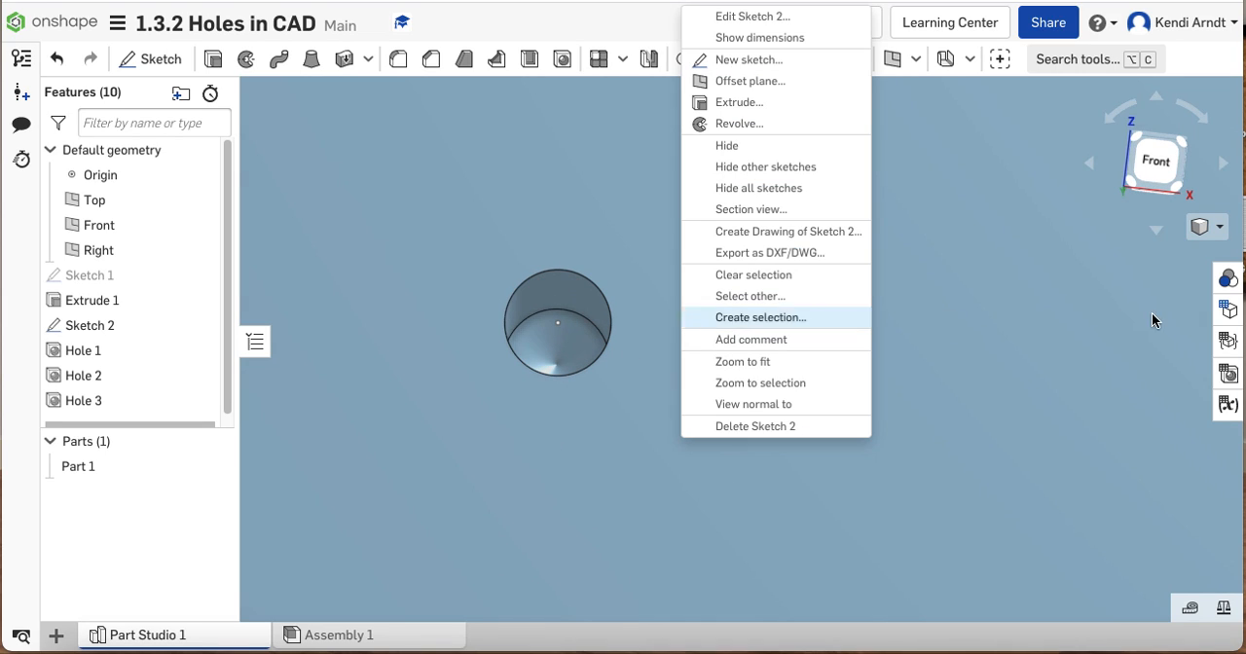
pyautogui.click(1003, 280)
pyautogui.scroll(-1, 998, 342)
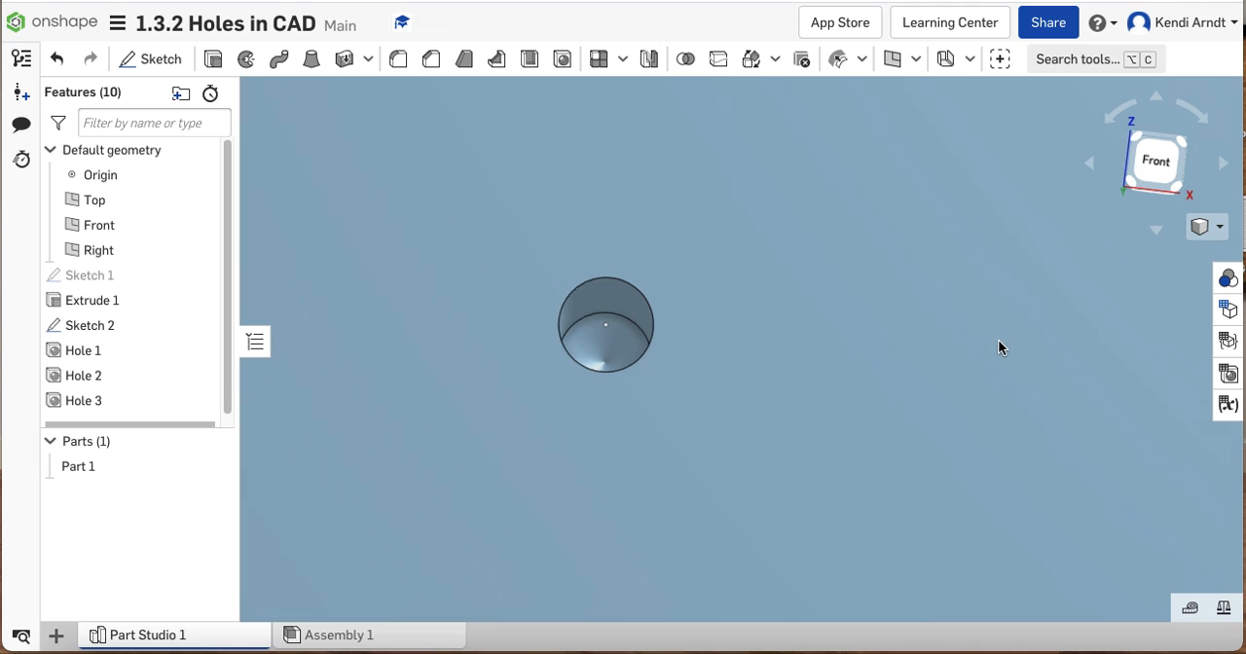
# Compare how the through holes and the blind hole appear on the block's front and back faces
pyautogui.scroll(-5, 997, 344)
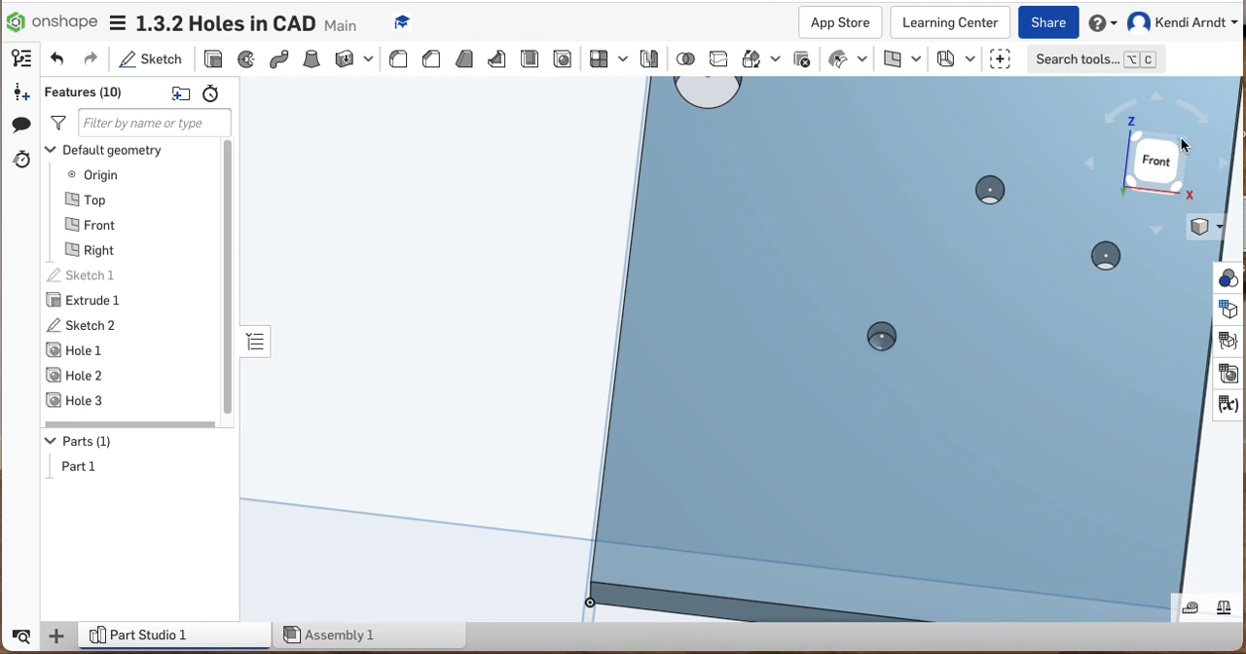
pyautogui.click(1183, 144)
pyautogui.scroll(4, 815, 326)
pyautogui.scroll(-1, 814, 321)
pyautogui.click(1022, 390)
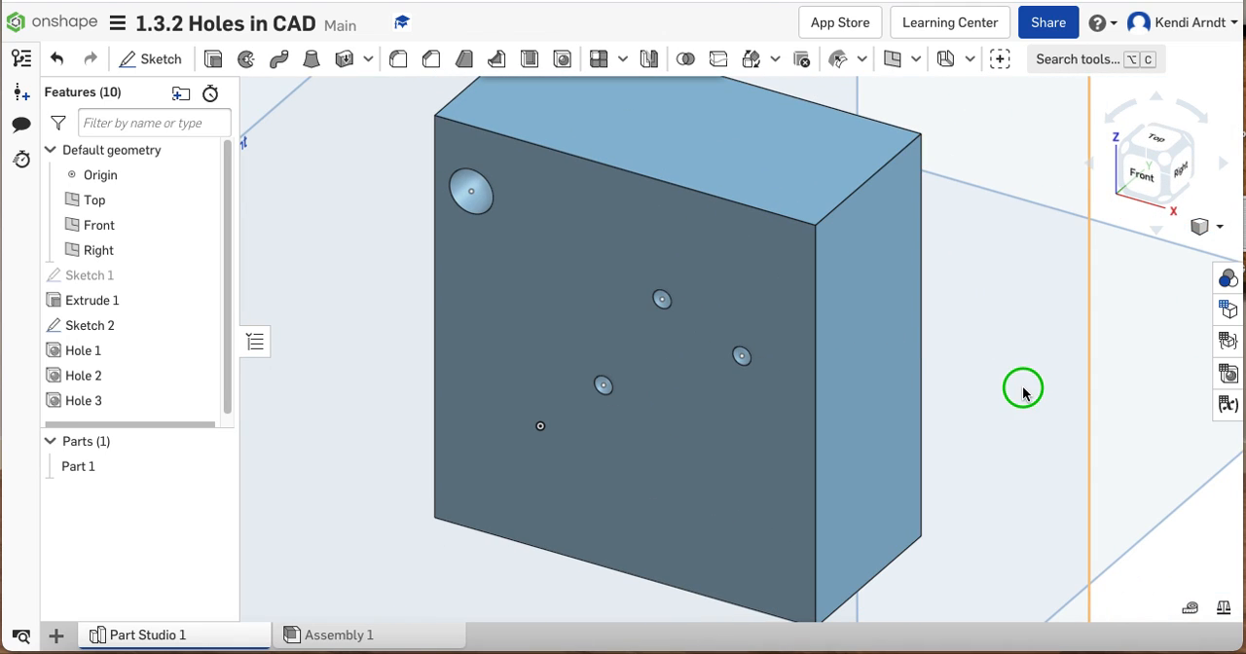
pyautogui.moveTo(1022, 392); pyautogui.dragTo(927, 381, button='right')
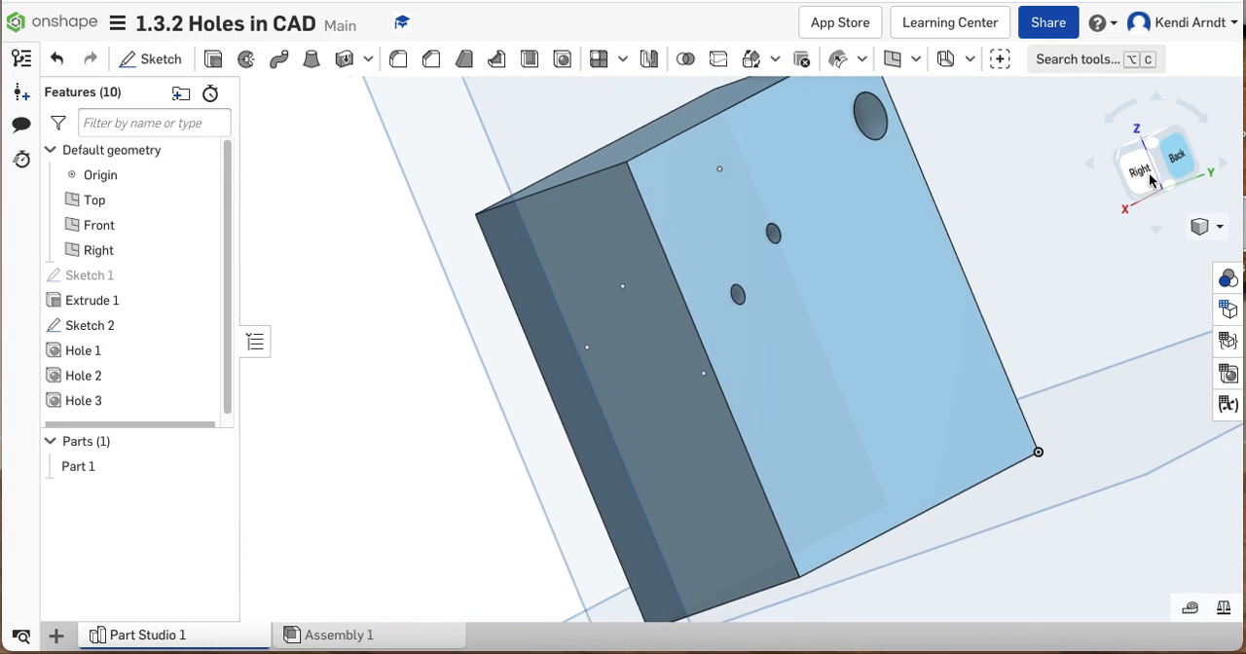
pyautogui.click(1150, 181)
pyautogui.moveTo(879, 231); pyautogui.dragTo(874, 232, button='right')
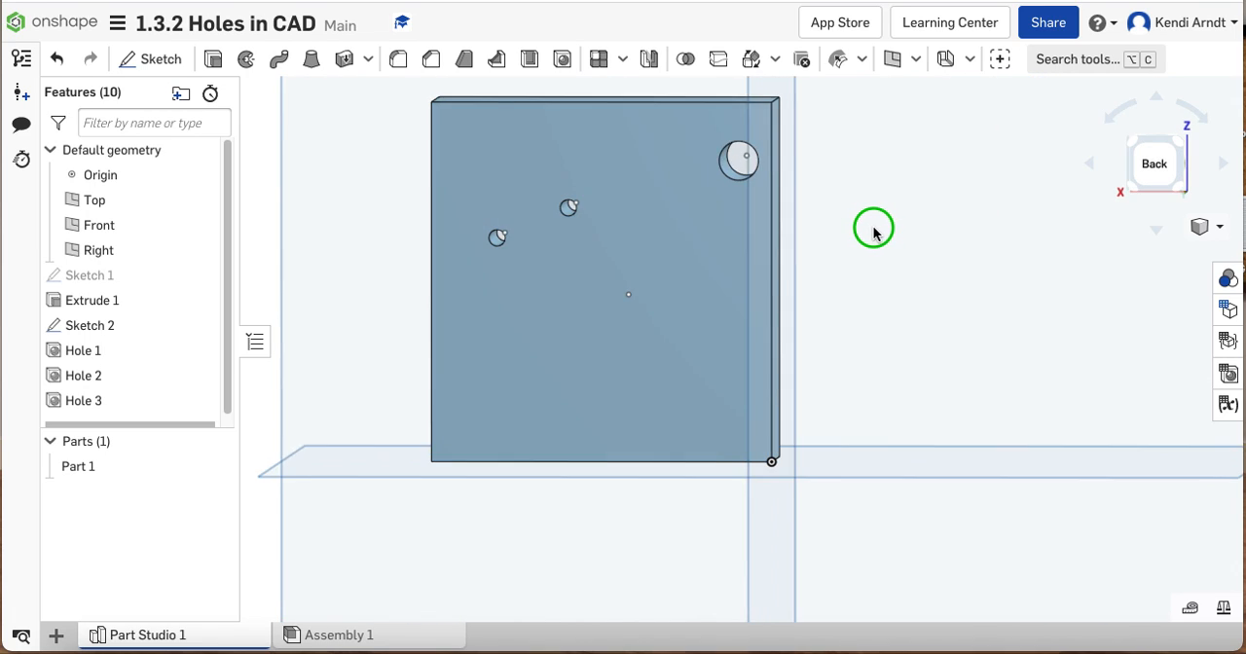
pyautogui.scroll(4, 552, 212)
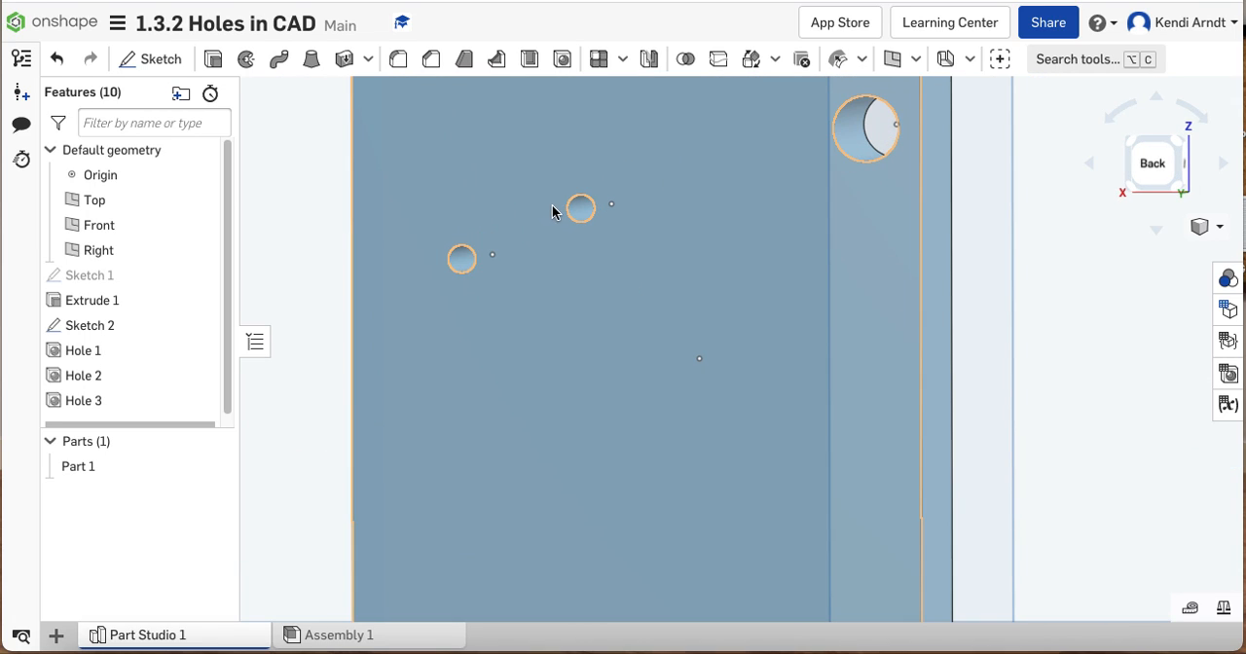
# Start a new sketch on the block's back face, viewed straight on near the higher of the two small through holes
pyautogui.scroll(3, 552, 212)
pyautogui.moveTo(634, 203)
pyautogui.mouseDown(button='right')
pyautogui.moveTo(649, 223)
pyautogui.moveTo(667, 218)
pyautogui.mouseUp(button='right')
pyautogui.click(668, 217)
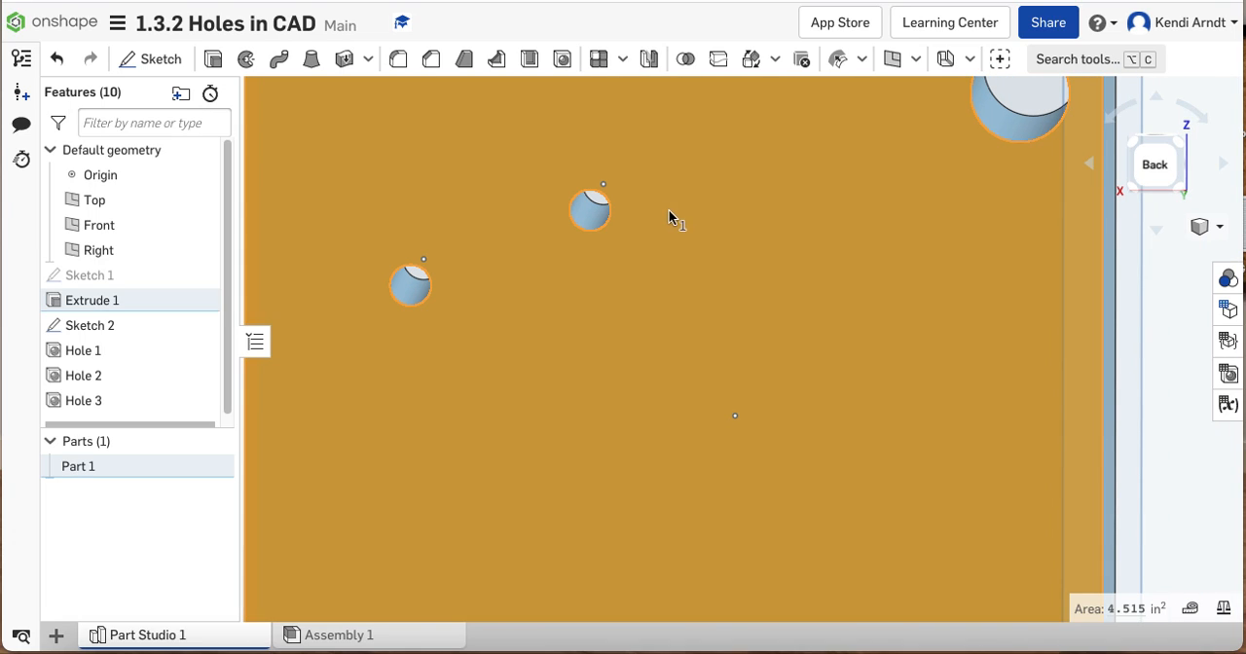
pyautogui.click(160, 59)
pyautogui.click(1154, 165)
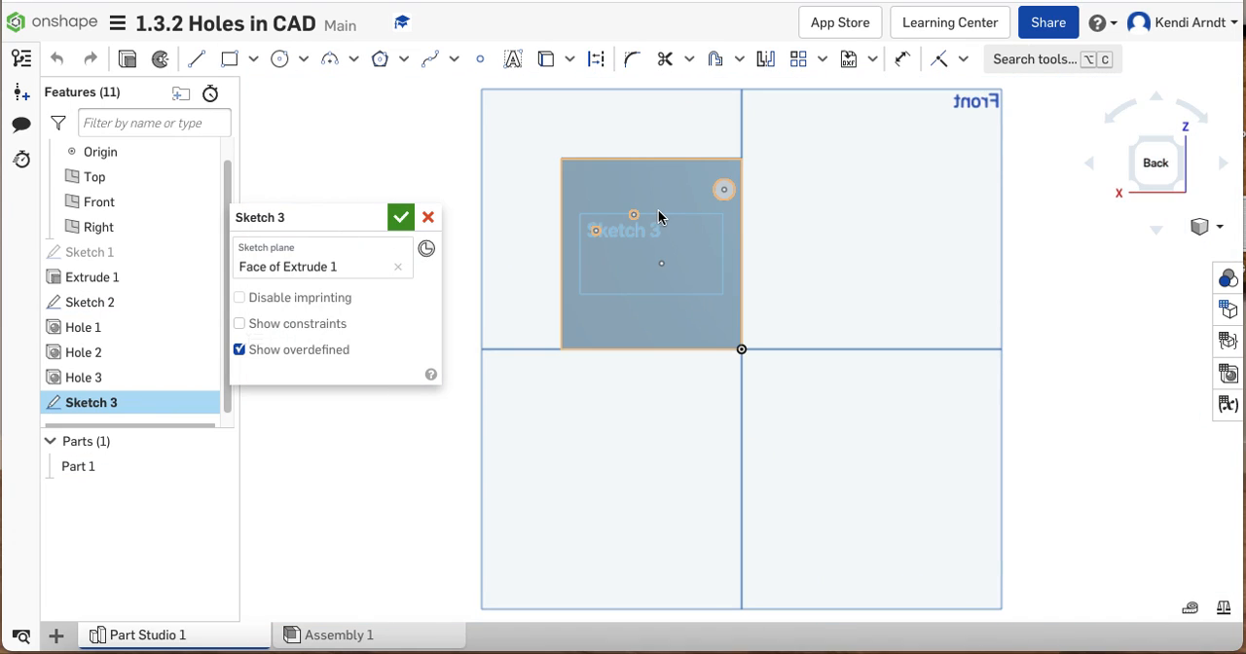
pyautogui.scroll(5, 658, 216)
pyautogui.moveTo(739, 238); pyautogui.dragTo(876, 217, button='middle')
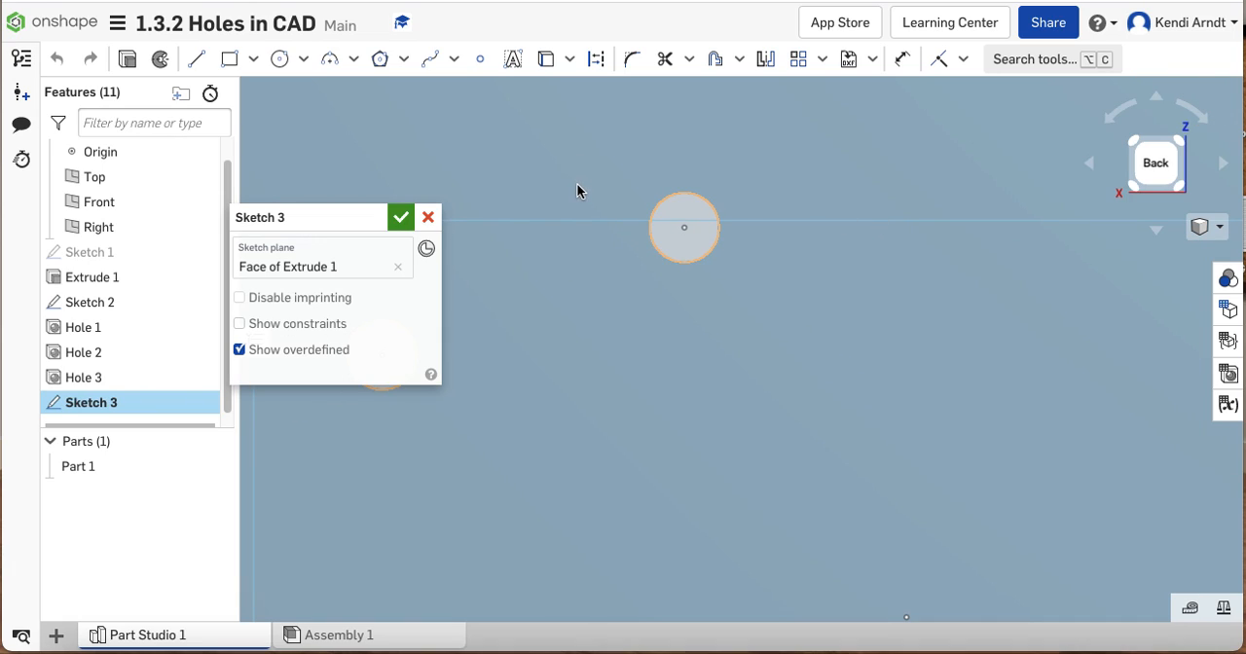
# Sketch a six-sided inscribed polygon centred on the higher small through hole and sized just around its edge, and accept the sketch
pyautogui.click(402, 61)
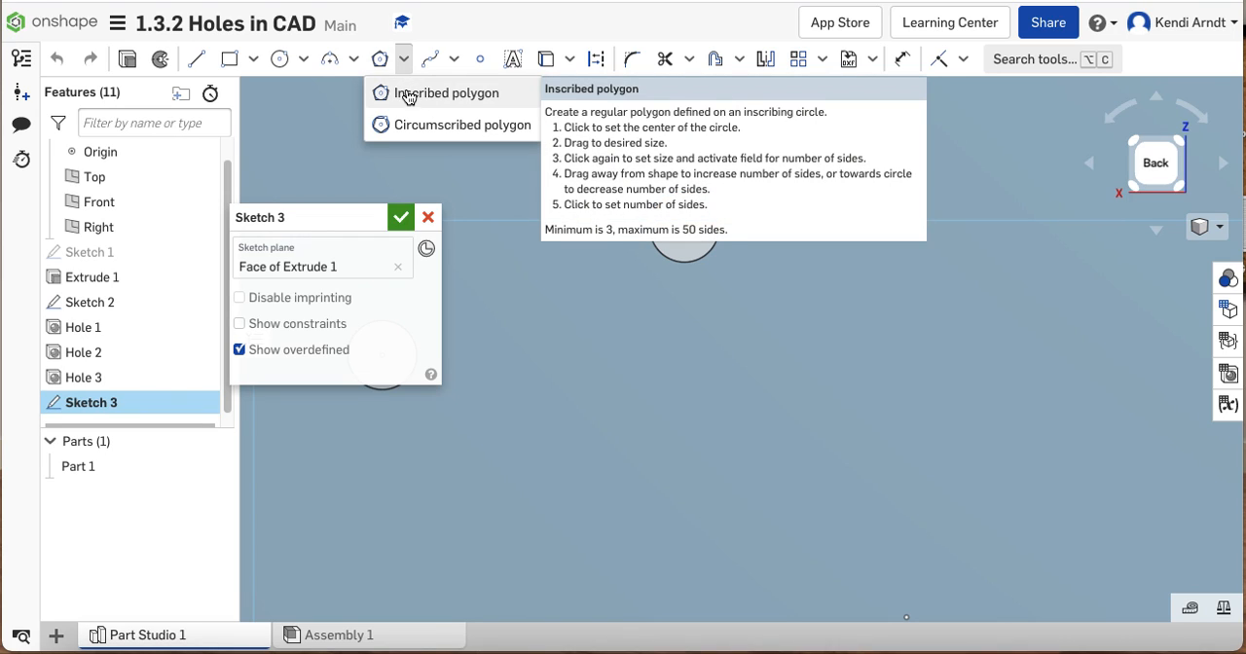
pyautogui.click(409, 94)
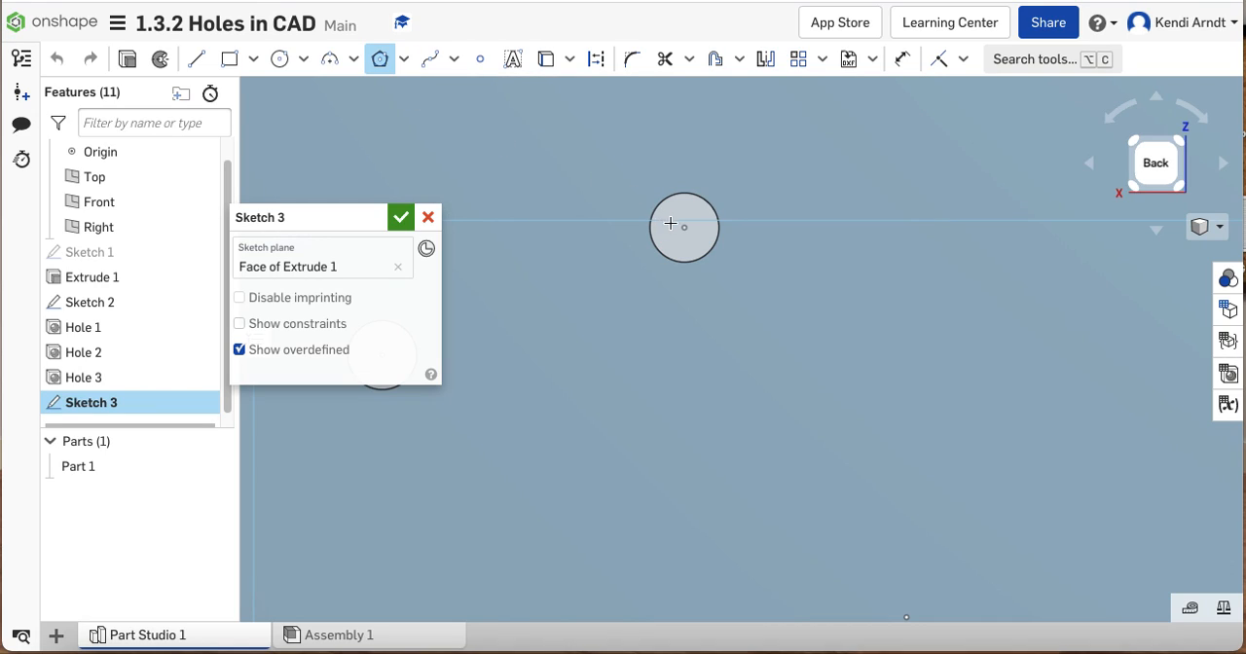
pyautogui.click(684, 227)
pyautogui.click(696, 194)
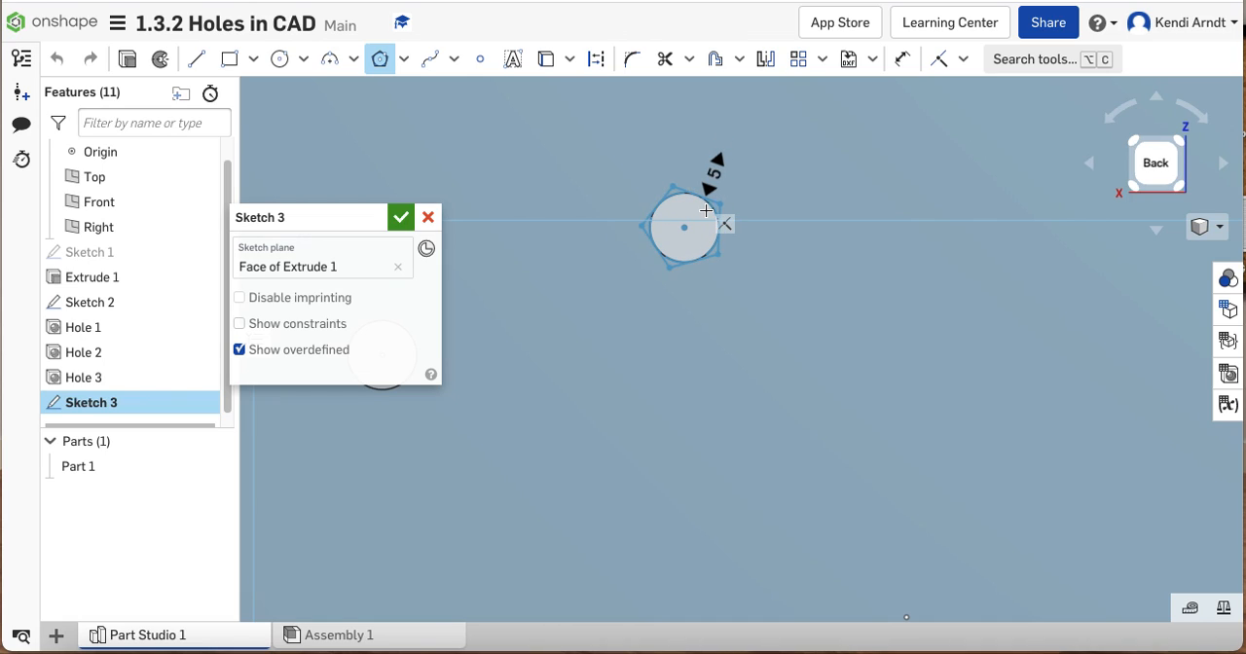
pyautogui.click(706, 201)
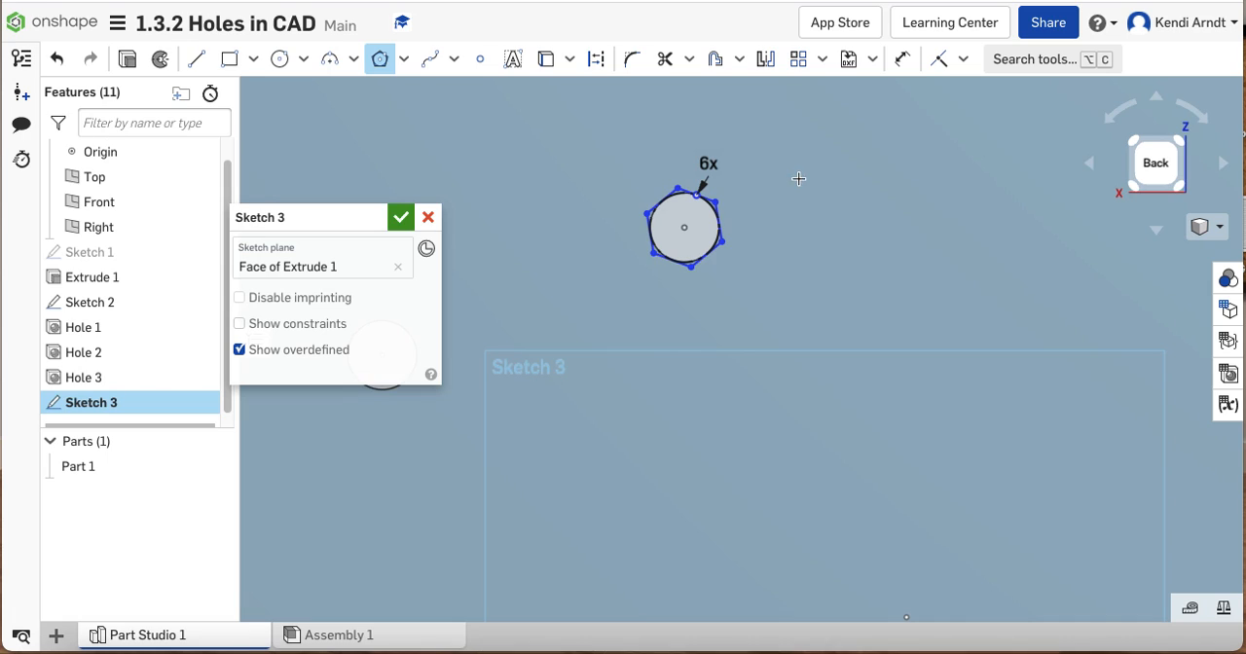
pyautogui.press('Escape')
pyautogui.doubleClick(713, 163)
pyautogui.click(803, 153)
pyautogui.scroll(2, 723, 218)
pyautogui.scroll(4, 723, 224)
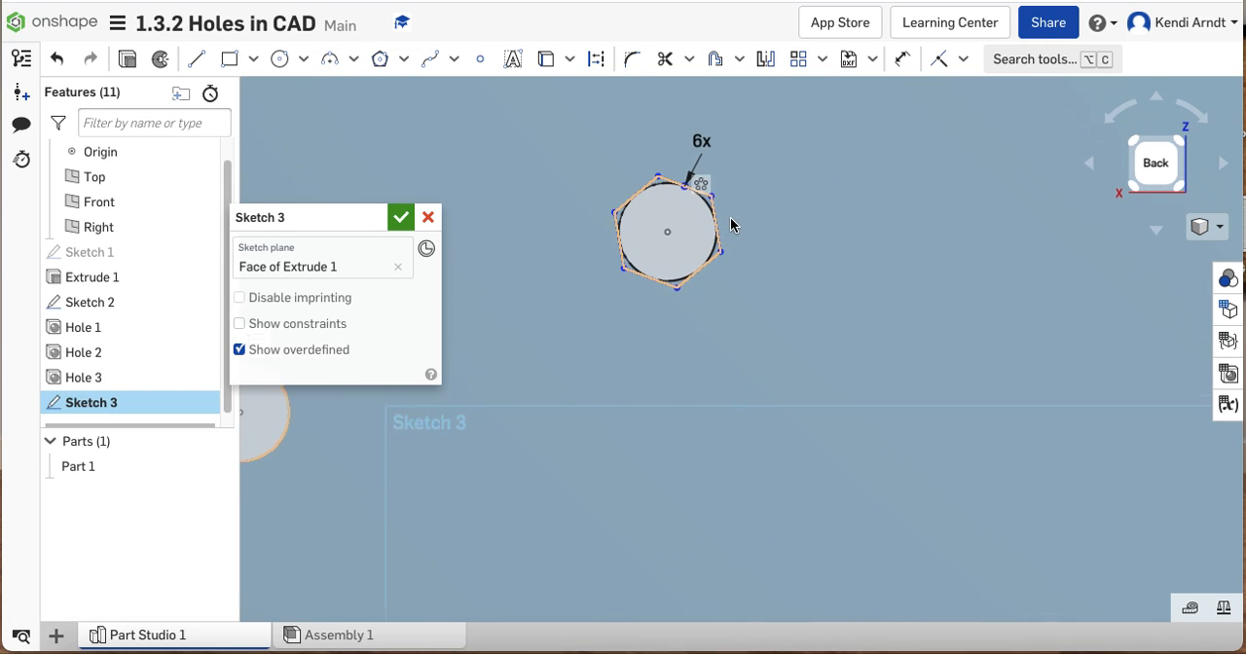
pyautogui.scroll(1, 634, 194)
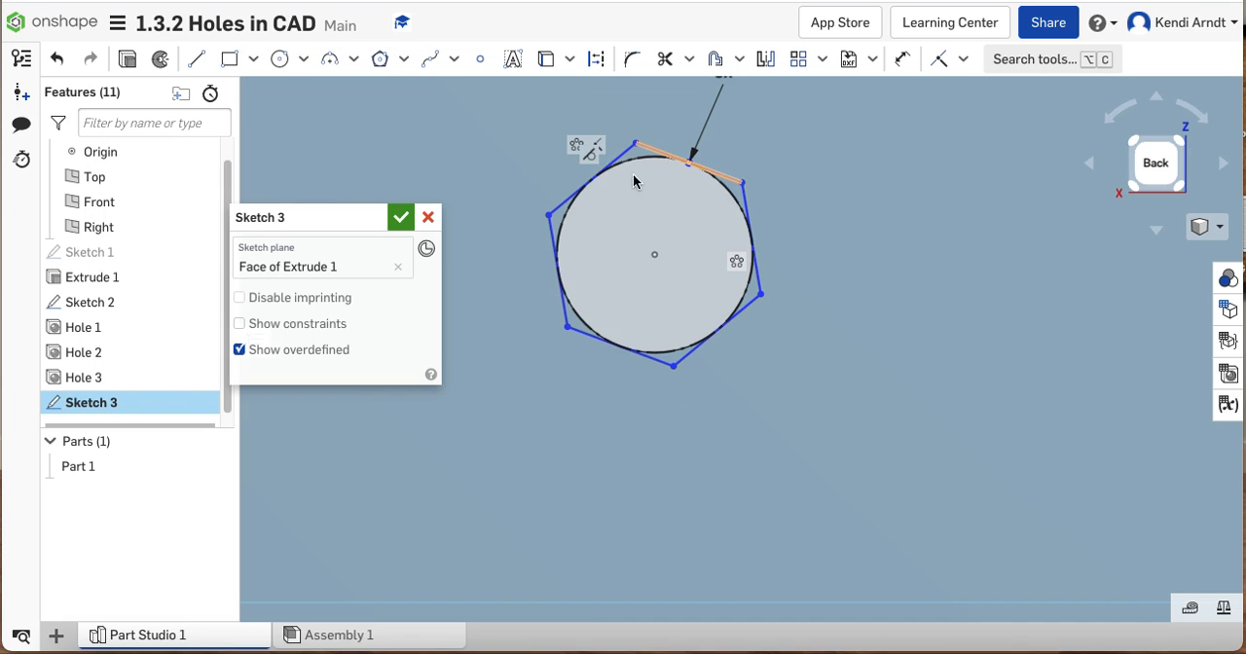
pyautogui.click(399, 217)
# Start an Extrude that removes material from the block, using the hexagon's corner regions around the hole
pyautogui.moveTo(857, 283); pyautogui.dragTo(855, 288, button='right')
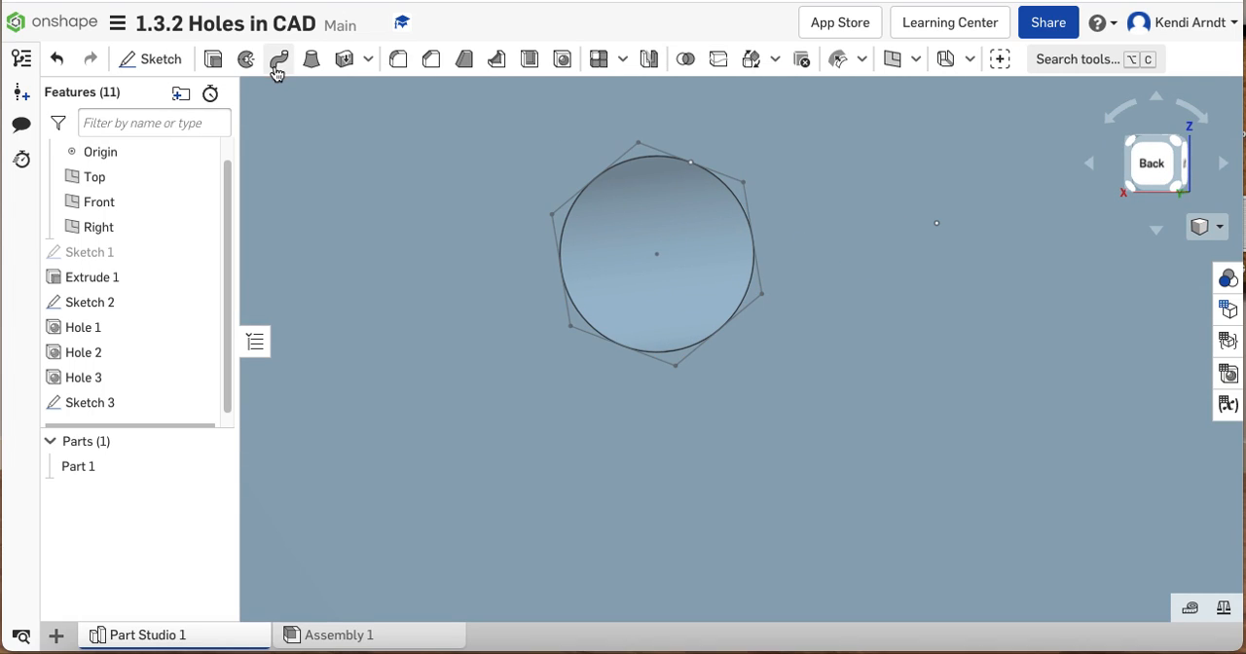
pyautogui.click(213, 59)
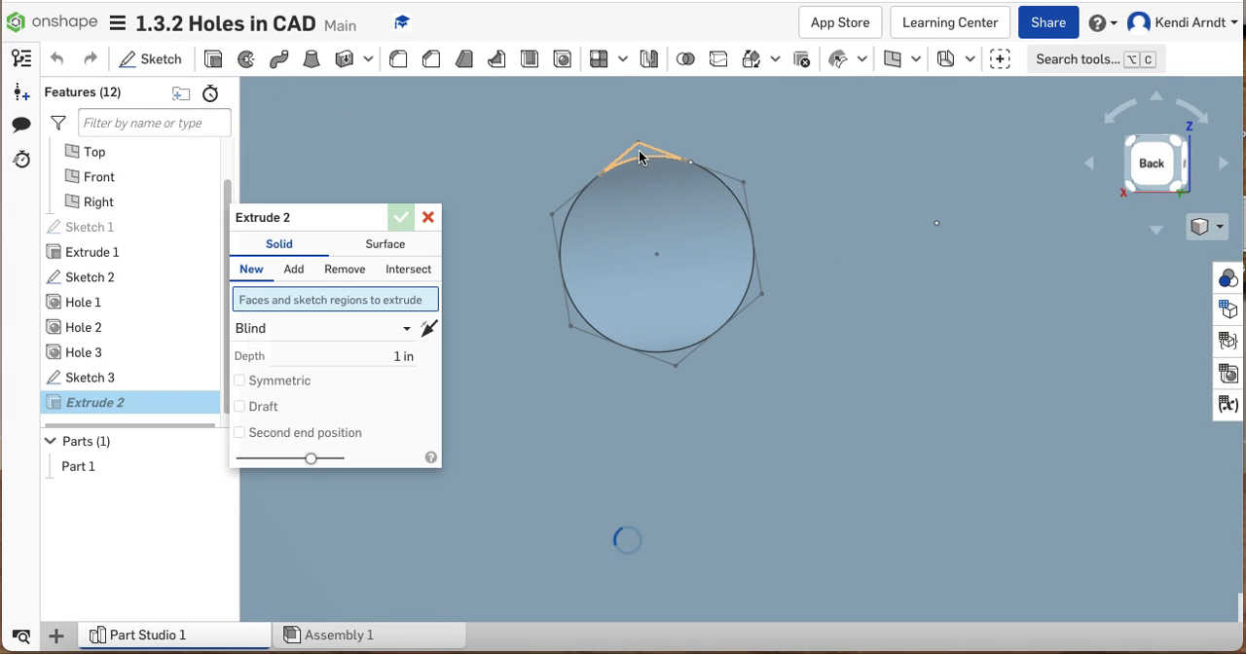
pyautogui.click(639, 149)
pyautogui.click(560, 219)
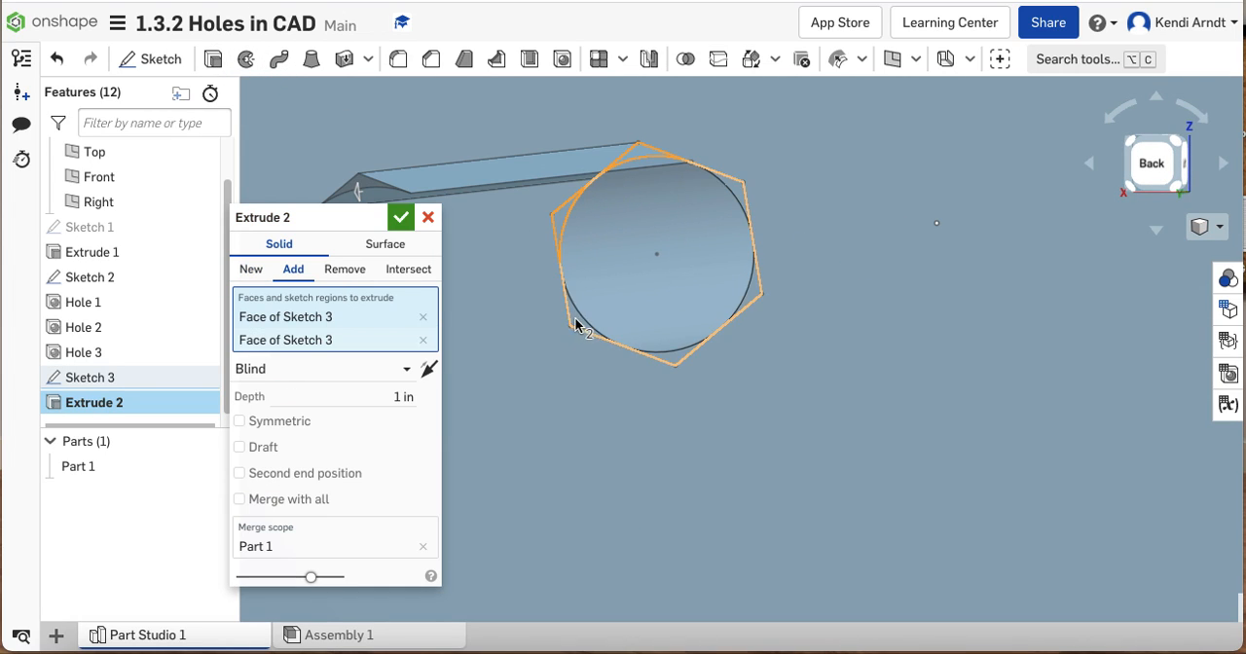
pyautogui.click(678, 364)
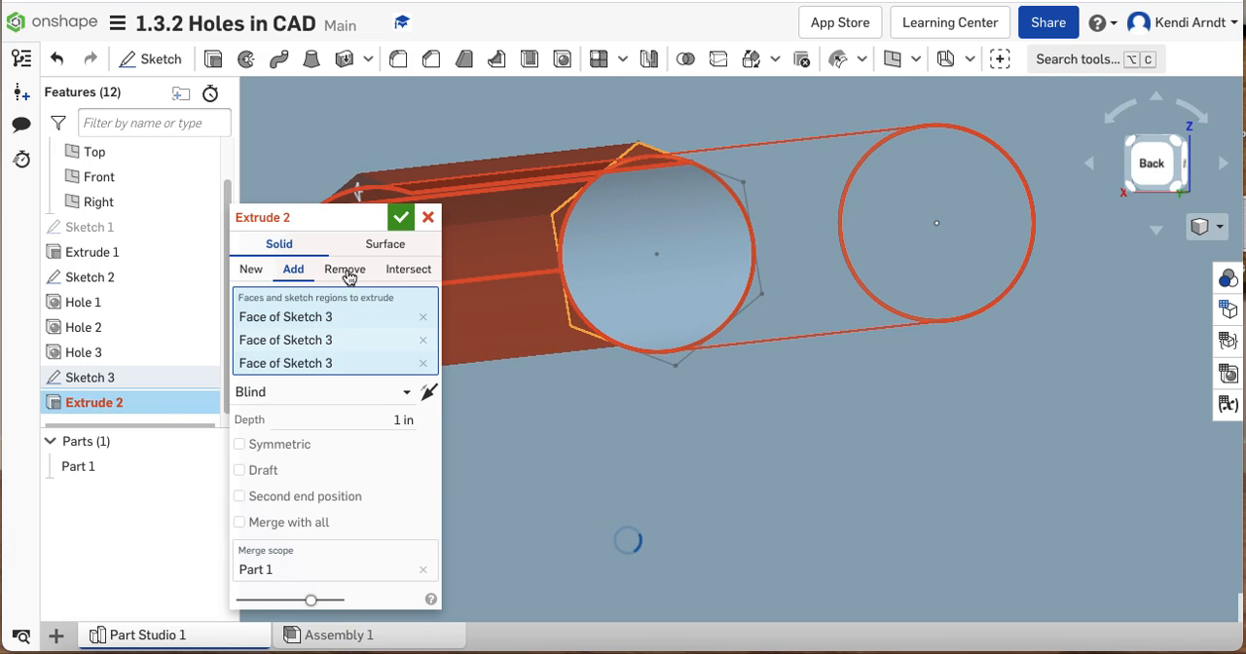
pyautogui.click(344, 269)
pyautogui.click(752, 300)
pyautogui.click(723, 204)
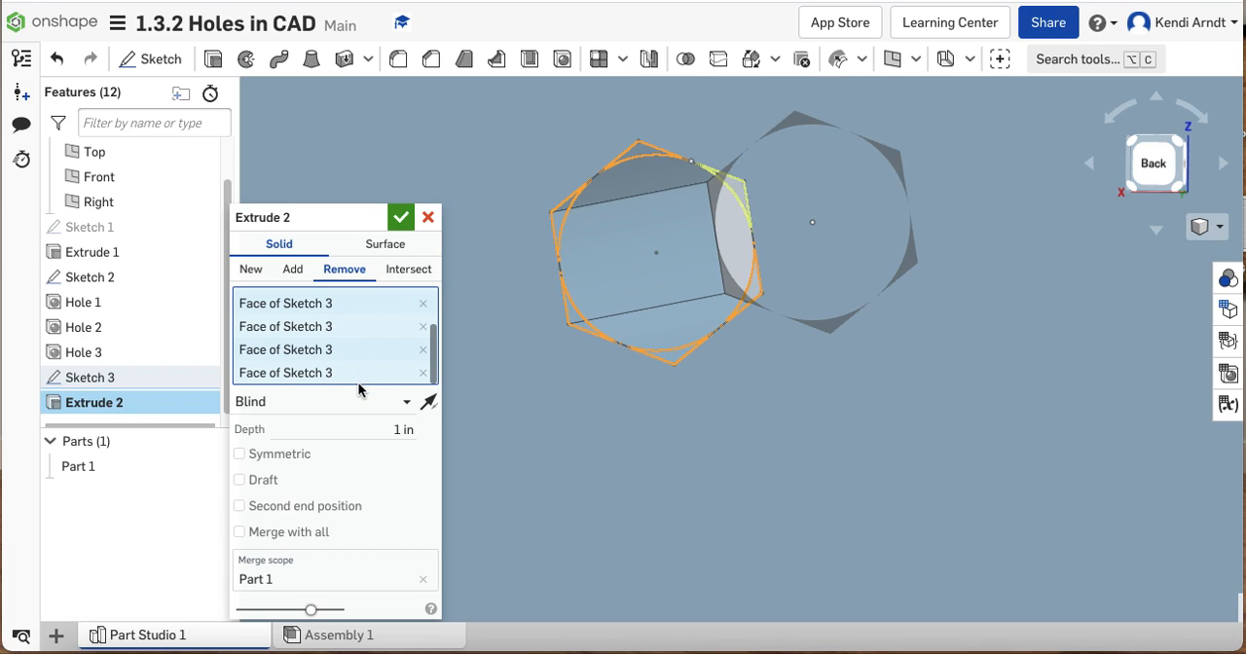
# Make the hexagonal cut Blind with a depth of 0.2 in, and accept it
pyautogui.click(363, 406)
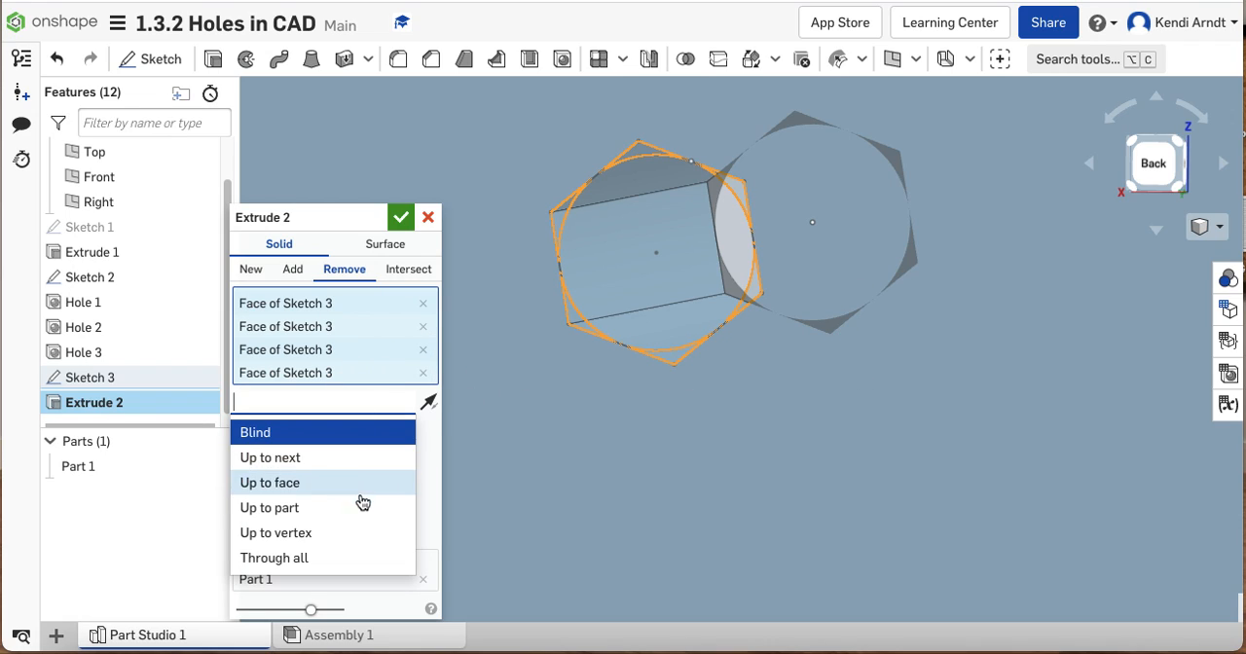
pyautogui.click(309, 431)
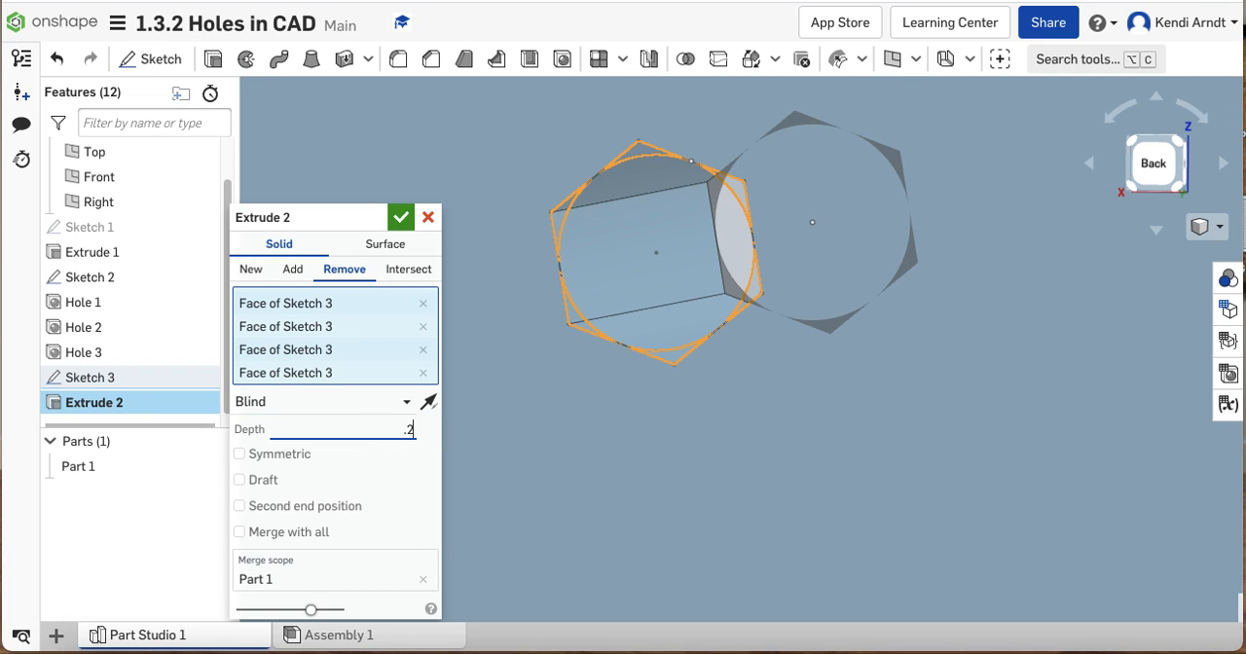
pyautogui.press('Return')
# Examine the hexagonal recess from several angles, and view the whole block from the back and front
pyautogui.click(854, 322)
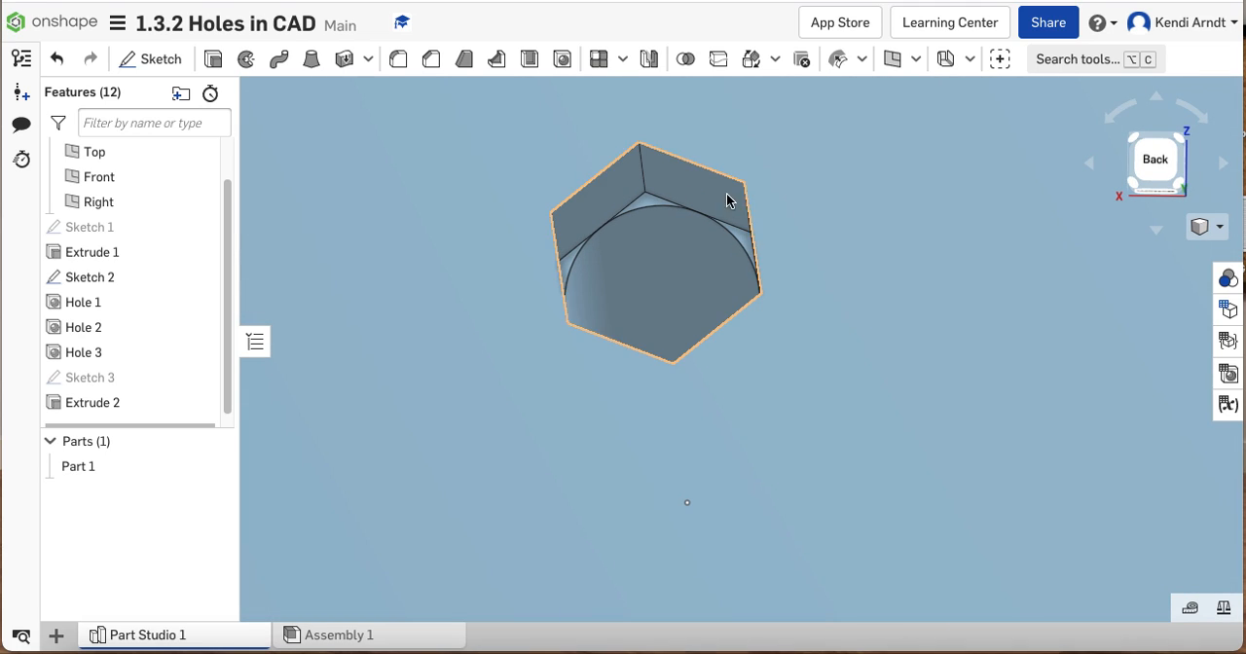
pyautogui.click(845, 313)
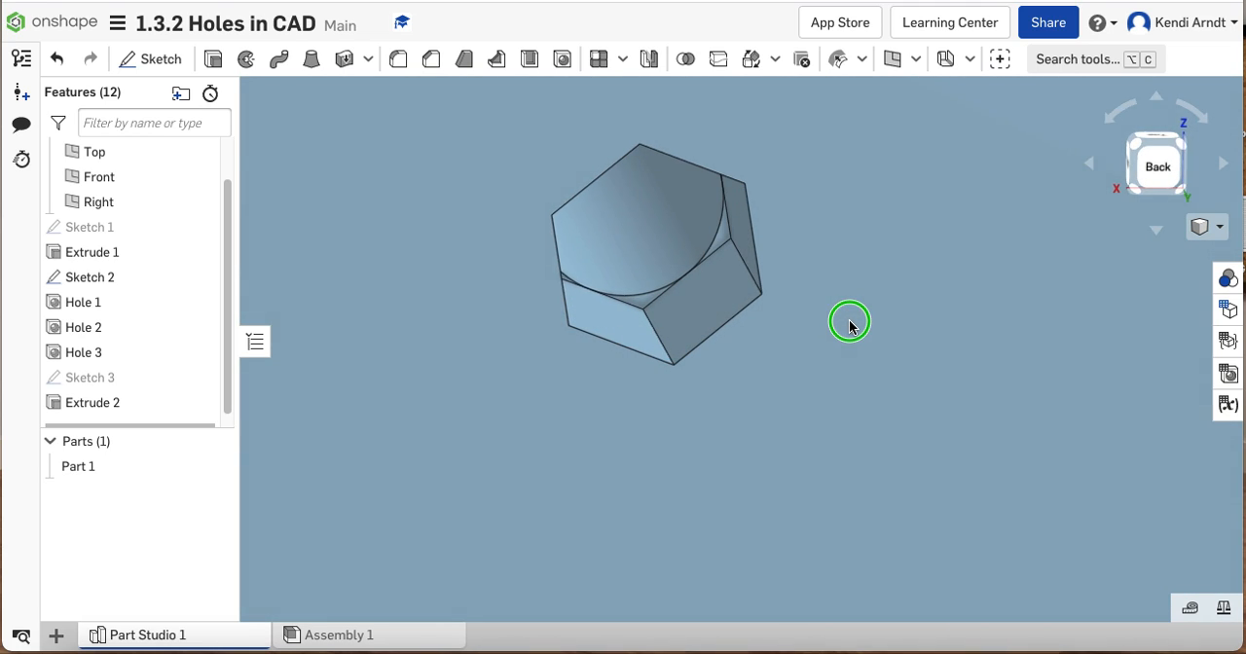
pyautogui.moveTo(850, 322); pyautogui.dragTo(863, 320, button='right')
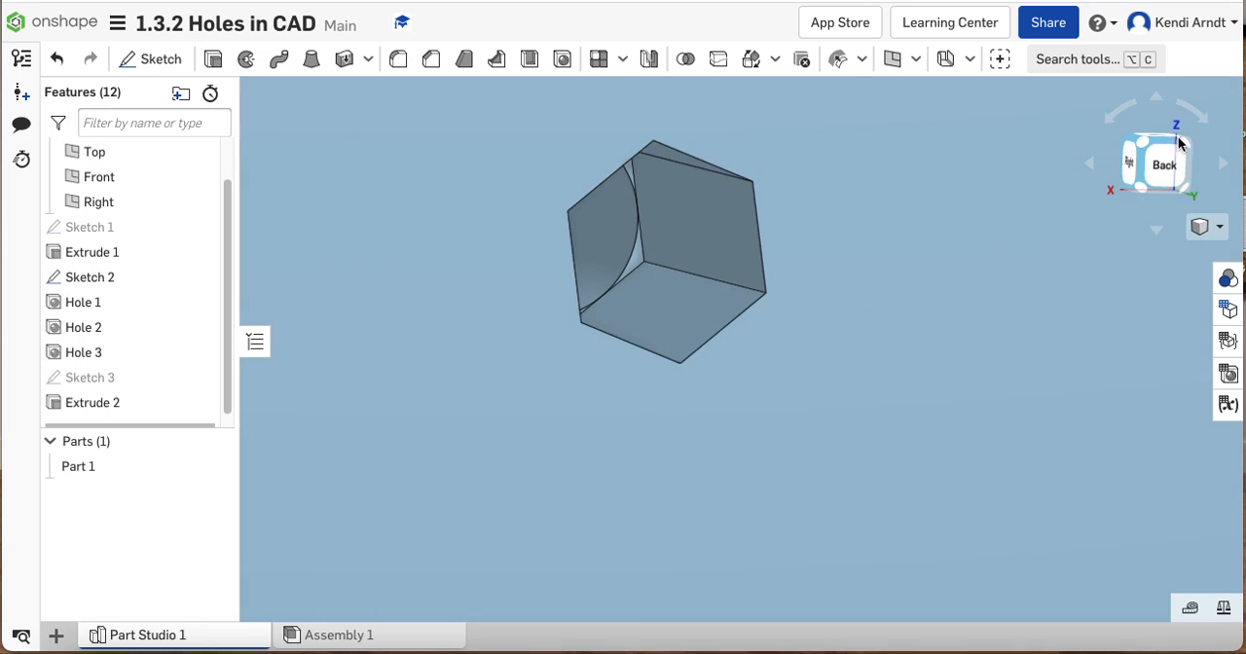
pyautogui.click(1136, 141)
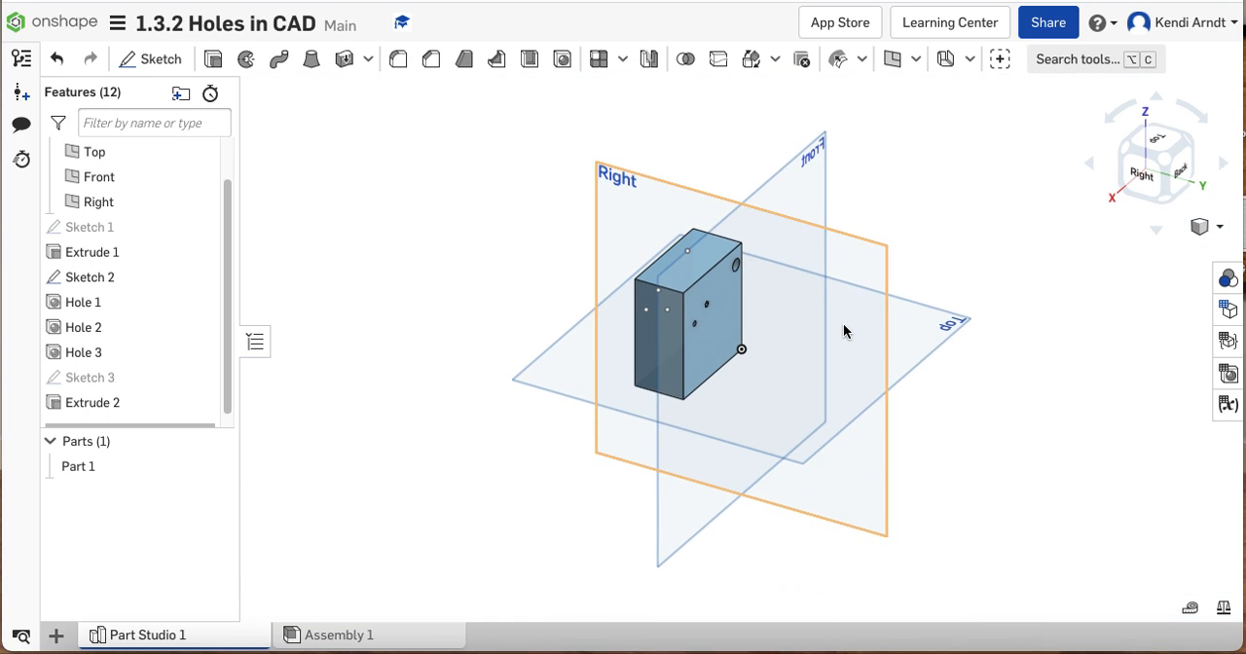
pyautogui.moveTo(844, 327); pyautogui.dragTo(933, 343, button='right')
pyautogui.scroll(5, 672, 311)
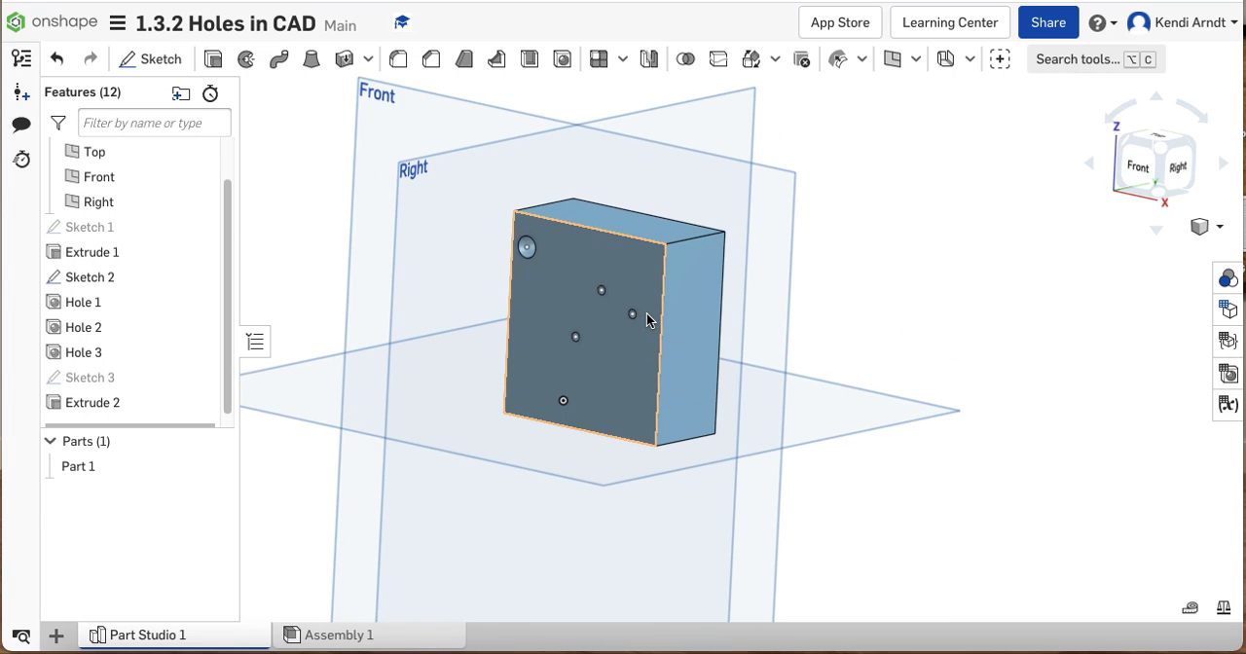